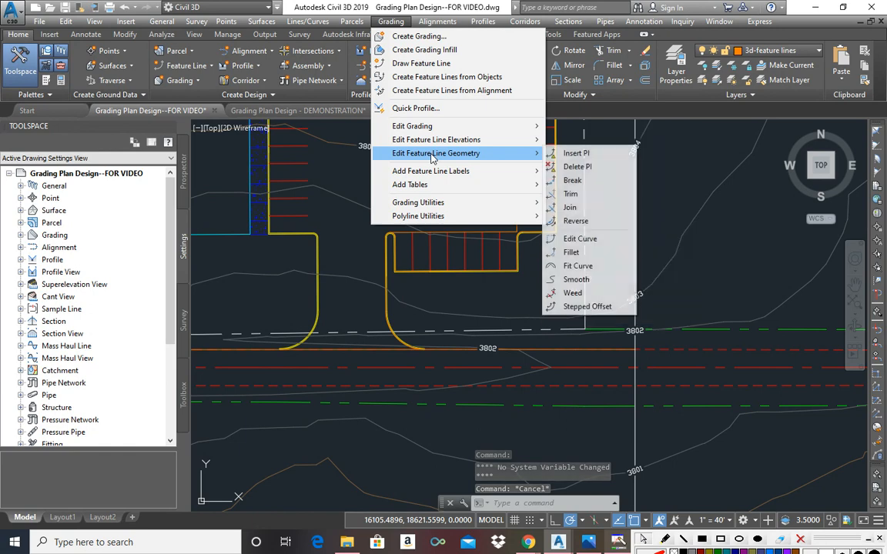
Join the driveway's east curb-return feature line to the lines along the south parking stalls and the lower east stalls.
{"action": "left_click", "coordinate": [581, 210]}
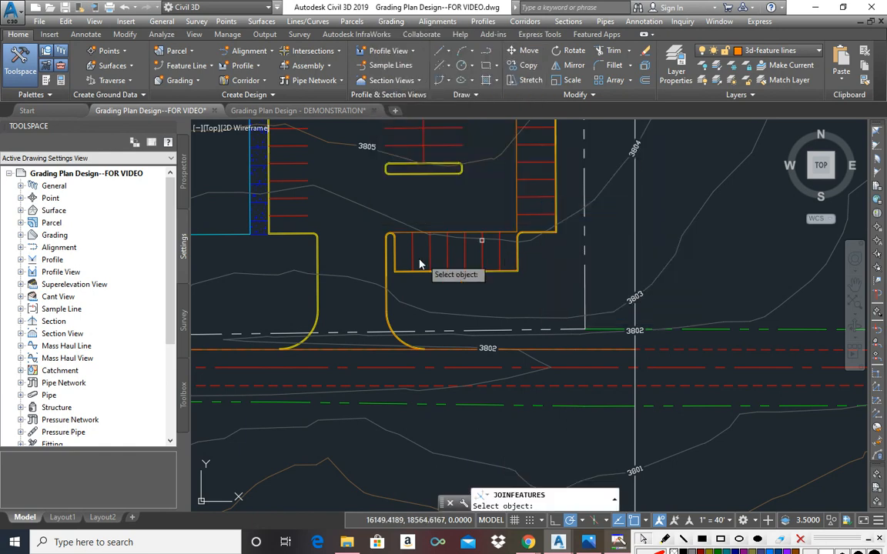
{"action": "scroll", "coordinate": [385, 337], "scroll_direction": "up", "scroll_amount": 4}
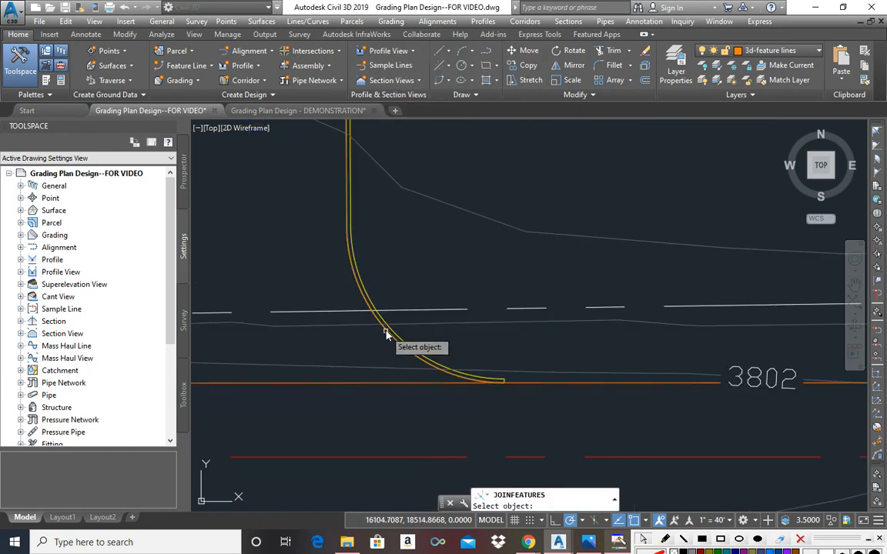
{"action": "left_click", "coordinate": [383, 330]}
{"action": "scroll", "coordinate": [362, 312], "scroll_direction": "down", "scroll_amount": 3}
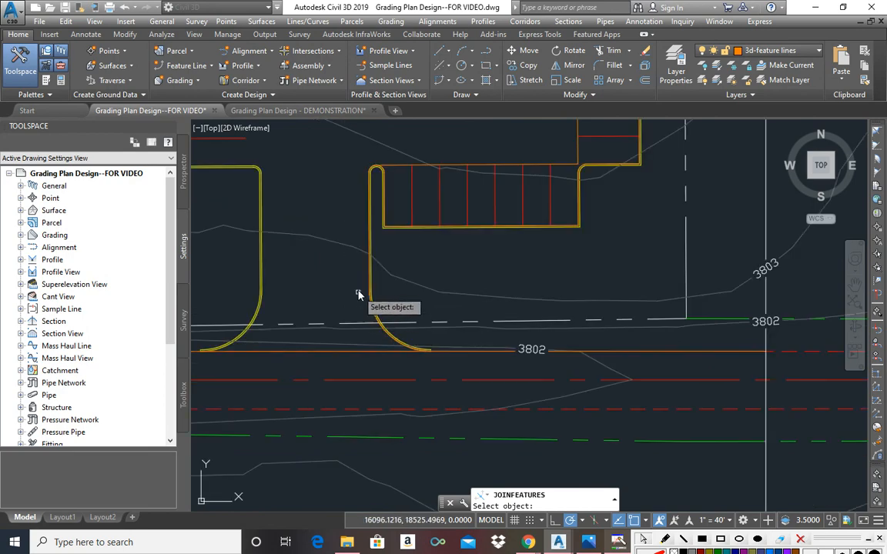
{"action": "scroll", "coordinate": [366, 277], "scroll_direction": "up", "scroll_amount": 4}
{"action": "left_click", "coordinate": [385, 275]}
{"action": "scroll", "coordinate": [343, 323], "scroll_direction": "down", "scroll_amount": 3}
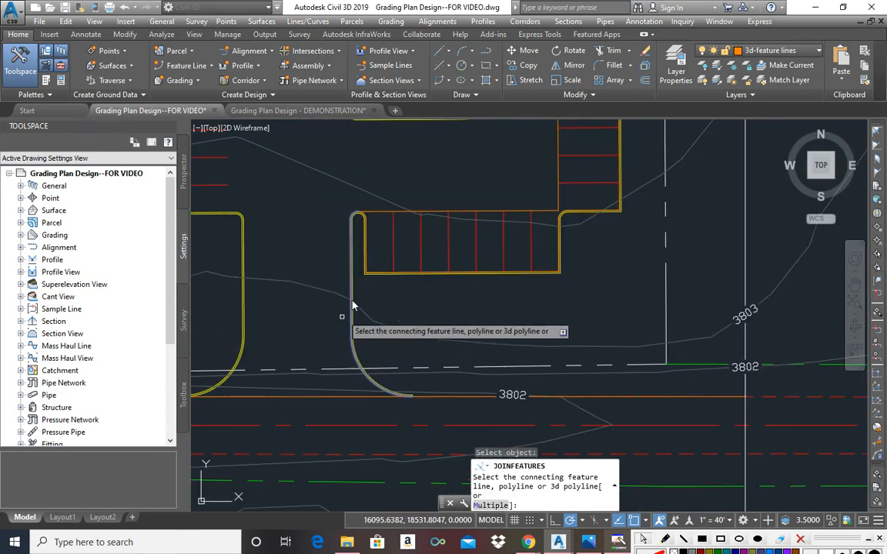
{"action": "left_click", "coordinate": [373, 212]}
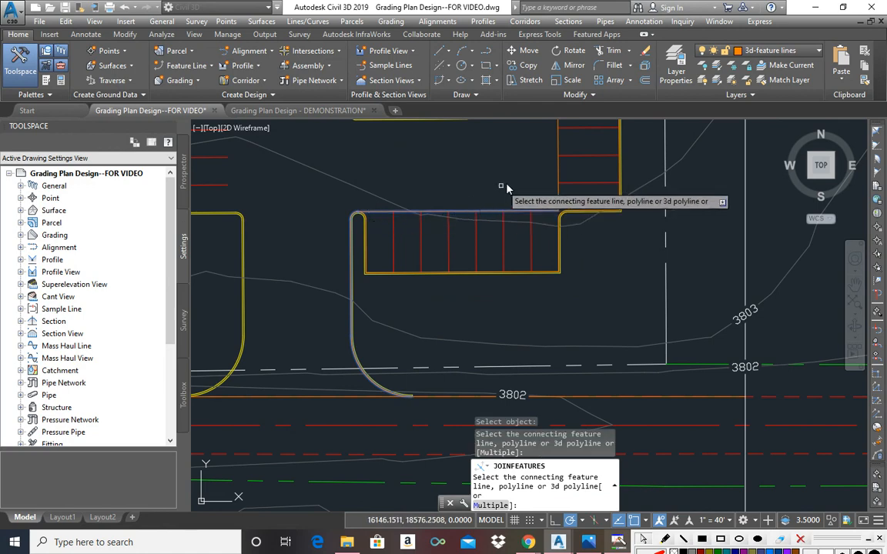
{"action": "left_click", "coordinate": [558, 171]}
Add the remaining connecting segments along the east parking edge up to the sidewalk corner and finish the join.
{"action": "scroll", "coordinate": [495, 300], "scroll_direction": "down", "scroll_amount": 3}
{"action": "scroll", "coordinate": [515, 218], "scroll_direction": "up", "scroll_amount": 5}
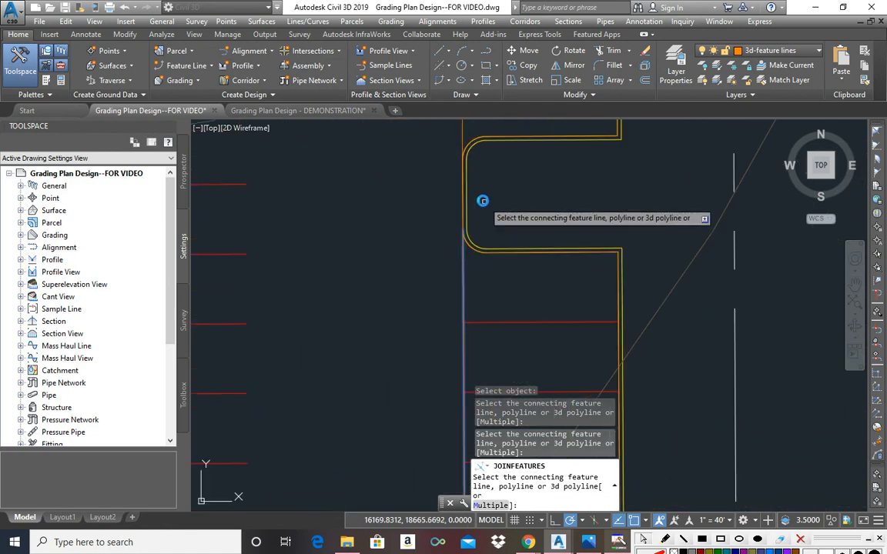
{"action": "scroll", "coordinate": [431, 305], "scroll_direction": "down", "scroll_amount": 4}
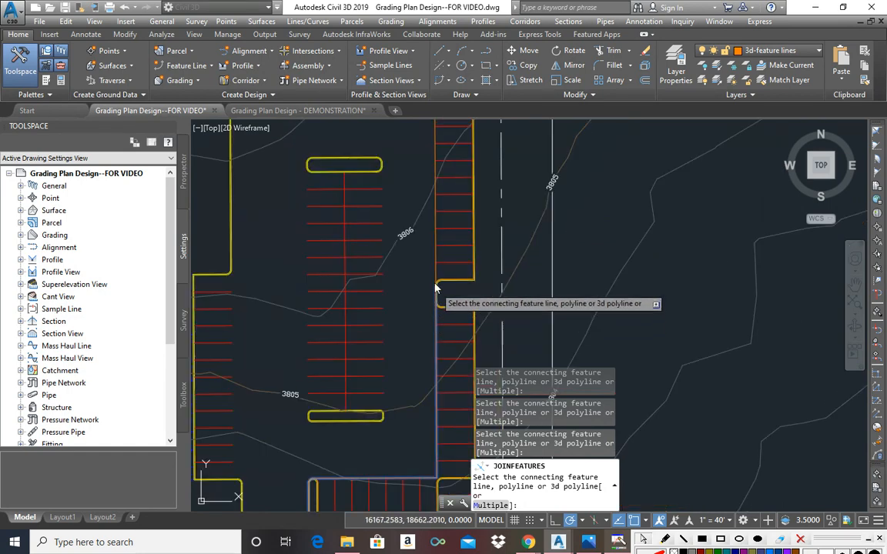
{"action": "scroll", "coordinate": [453, 316], "scroll_direction": "down", "scroll_amount": 5}
{"action": "scroll", "coordinate": [450, 262], "scroll_direction": "up", "scroll_amount": 9}
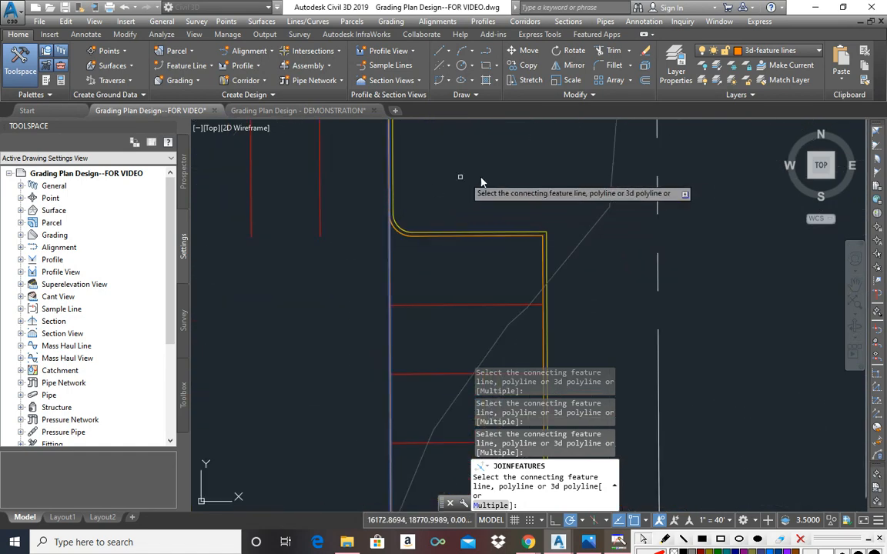
{"action": "scroll", "coordinate": [569, 185], "scroll_direction": "down", "scroll_amount": 6}
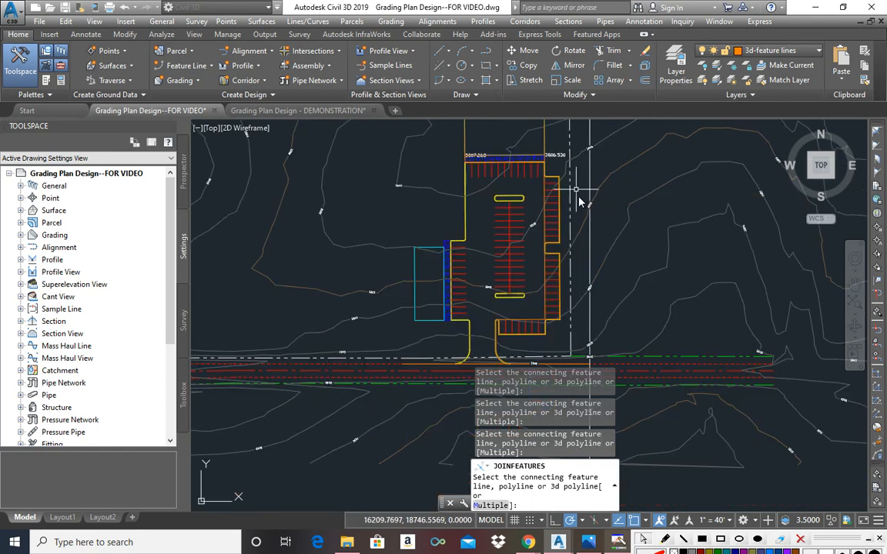
{"action": "key", "text": "Return"}
Select the joined feature line and check its extent from the sidewalk corner to the driveway curb return.
{"action": "scroll", "coordinate": [537, 241], "scroll_direction": "up", "scroll_amount": 3}
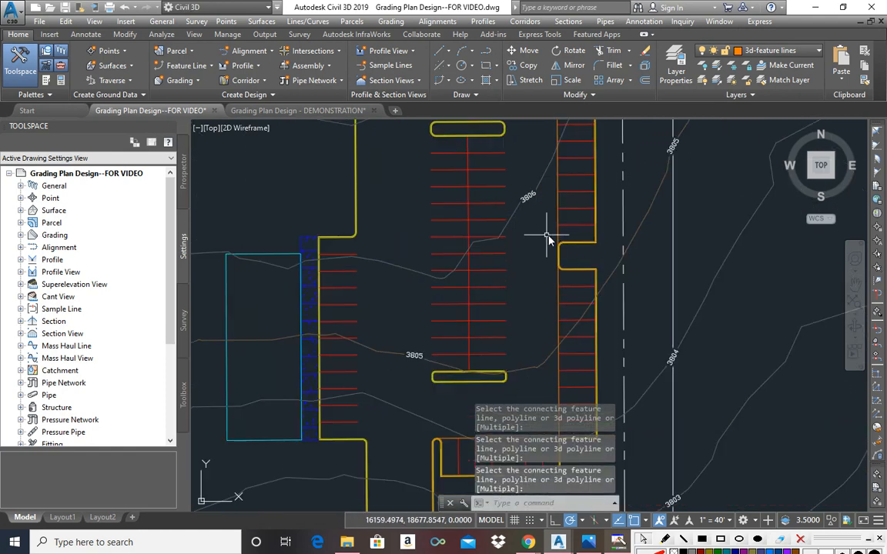
{"action": "left_click", "coordinate": [548, 230]}
{"action": "scroll", "coordinate": [459, 223], "scroll_direction": "down", "scroll_amount": 3}
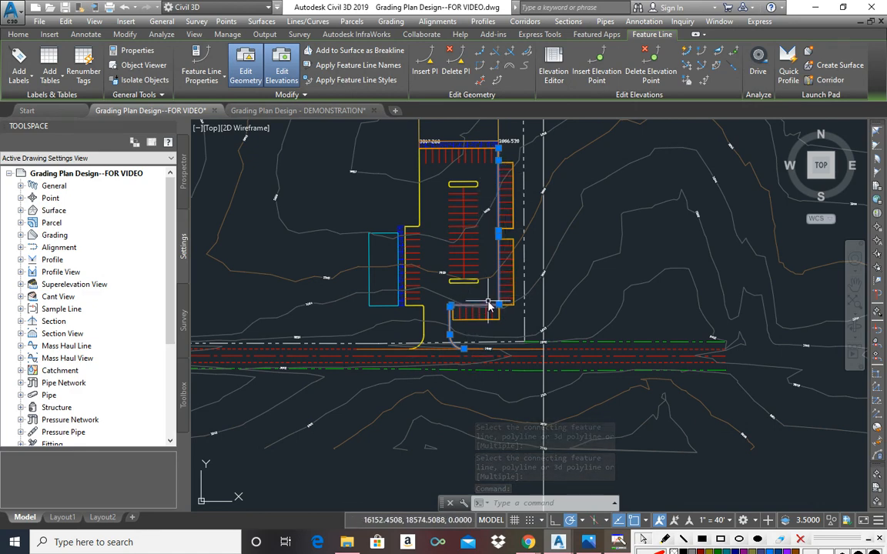
{"action": "scroll", "coordinate": [468, 332], "scroll_direction": "up", "scroll_amount": 4}
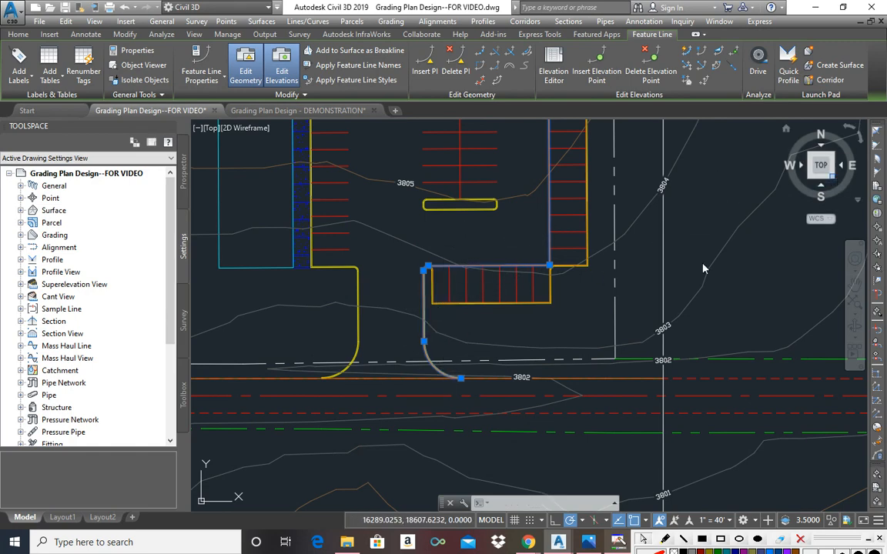
Examine the joined feature line's vertex elevations against the surface in the southeast isometric view.
{"action": "left_click", "coordinate": [832, 176]}
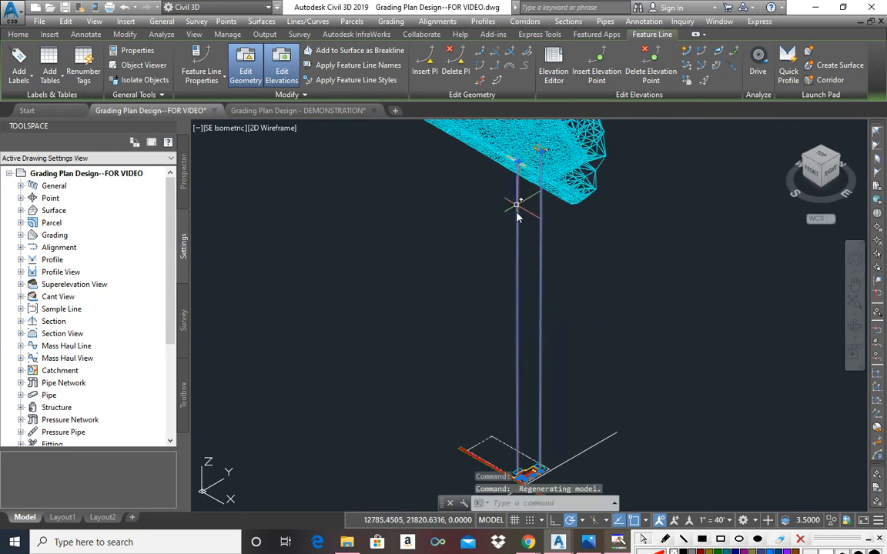
{"action": "scroll", "coordinate": [527, 476], "scroll_direction": "up", "scroll_amount": 3}
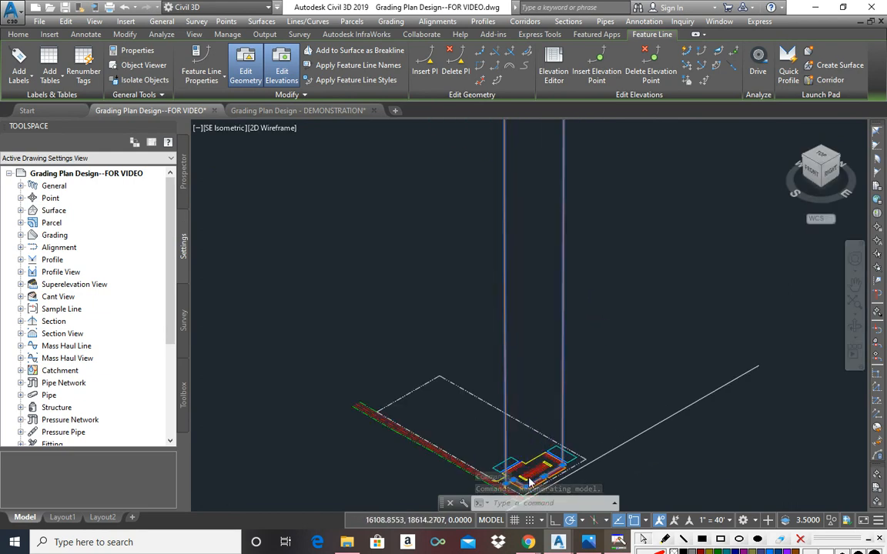
{"action": "scroll", "coordinate": [527, 477], "scroll_direction": "up", "scroll_amount": 4}
{"action": "scroll", "coordinate": [616, 466], "scroll_direction": "down", "scroll_amount": 8}
{"action": "scroll", "coordinate": [628, 166], "scroll_direction": "up", "scroll_amount": 6}
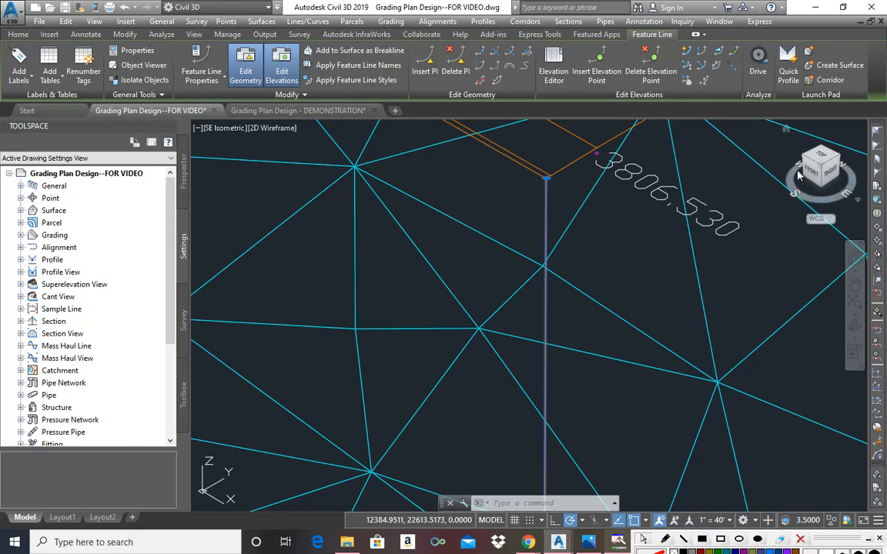
Restore the north-up top view of the parking lot and clear the feature line selection.
{"action": "left_click", "coordinate": [821, 156]}
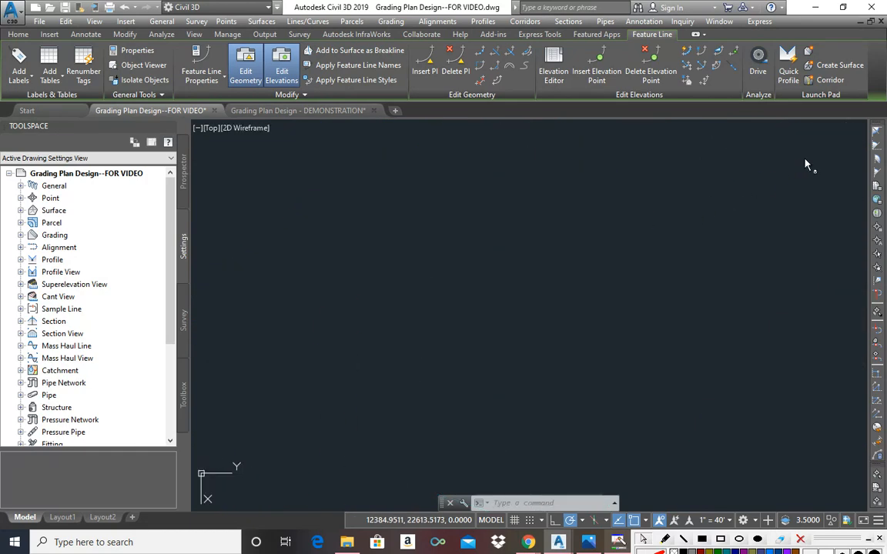
{"action": "left_click", "coordinate": [850, 131]}
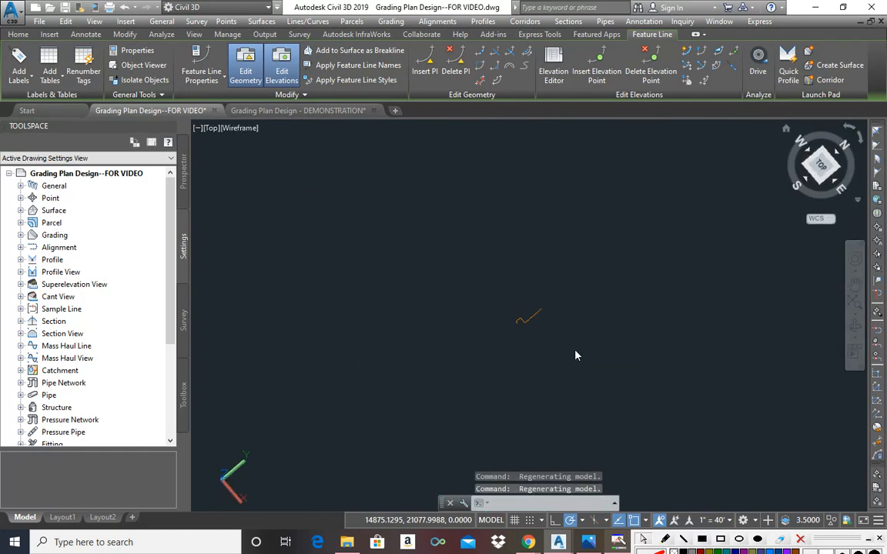
{"action": "scroll", "coordinate": [538, 327], "scroll_direction": "up", "scroll_amount": 6}
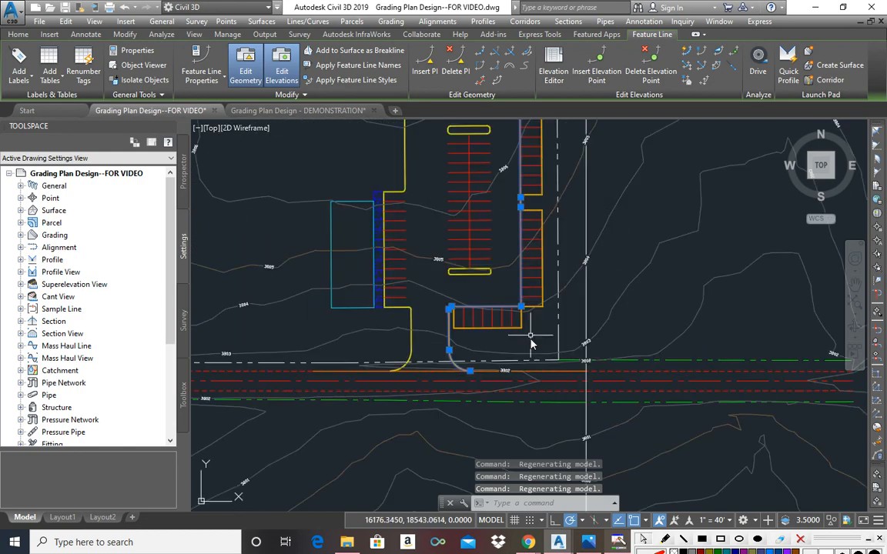
{"action": "scroll", "coordinate": [560, 310], "scroll_direction": "down", "scroll_amount": 3}
{"action": "scroll", "coordinate": [553, 354], "scroll_direction": "up", "scroll_amount": 4}
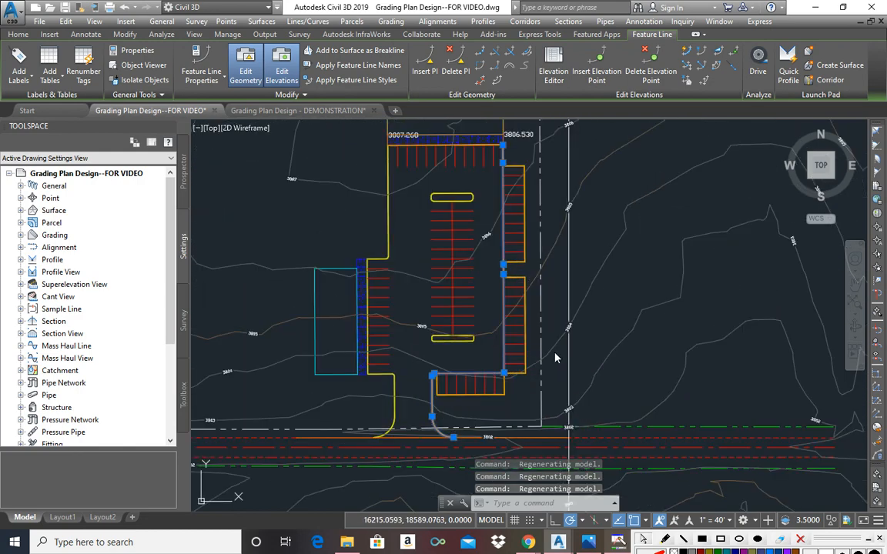
{"action": "key", "text": "Escape"}
{"action": "key", "text": "Escape"}
{"action": "key", "text": "Escape"}
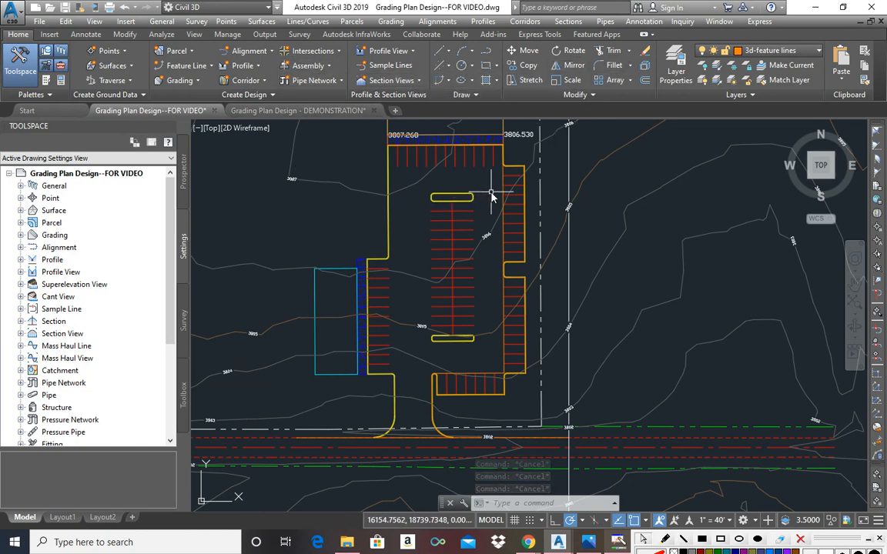
{"action": "left_click", "coordinate": [822, 166]}
{"action": "scroll", "coordinate": [566, 348], "scroll_direction": "up", "scroll_amount": 8}
{"action": "key", "text": "Escape"}
{"action": "key", "text": "Escape"}
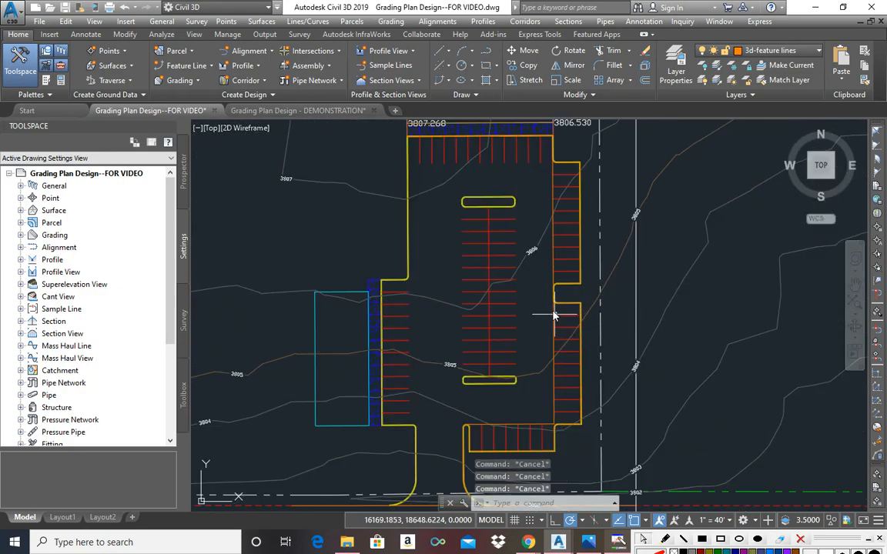
{"action": "left_click", "coordinate": [552, 268]}
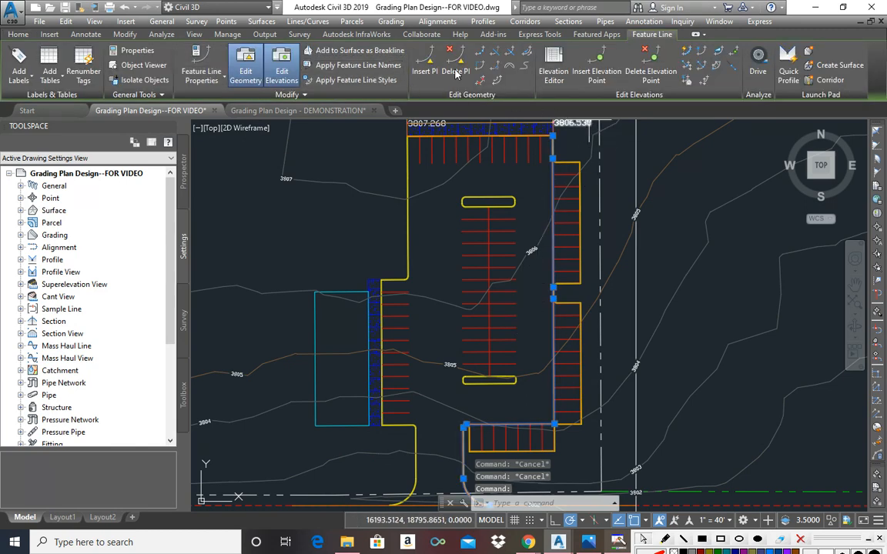
{"action": "key", "text": "Escape"}
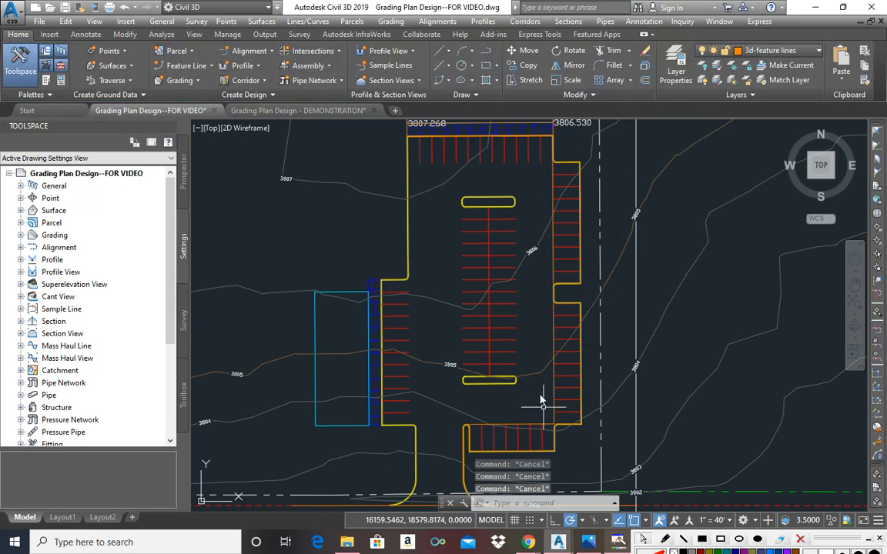
{"action": "left_click", "coordinate": [553, 258]}
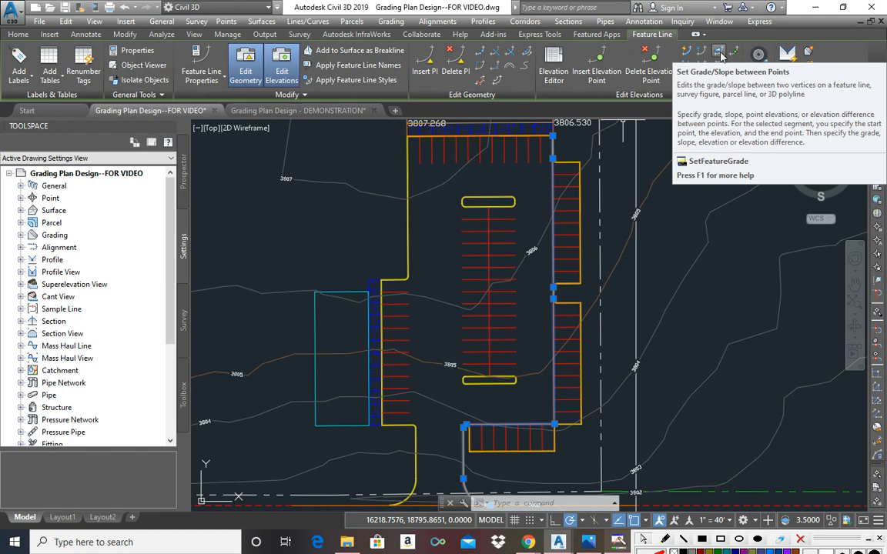
{"action": "left_click", "coordinate": [720, 53]}
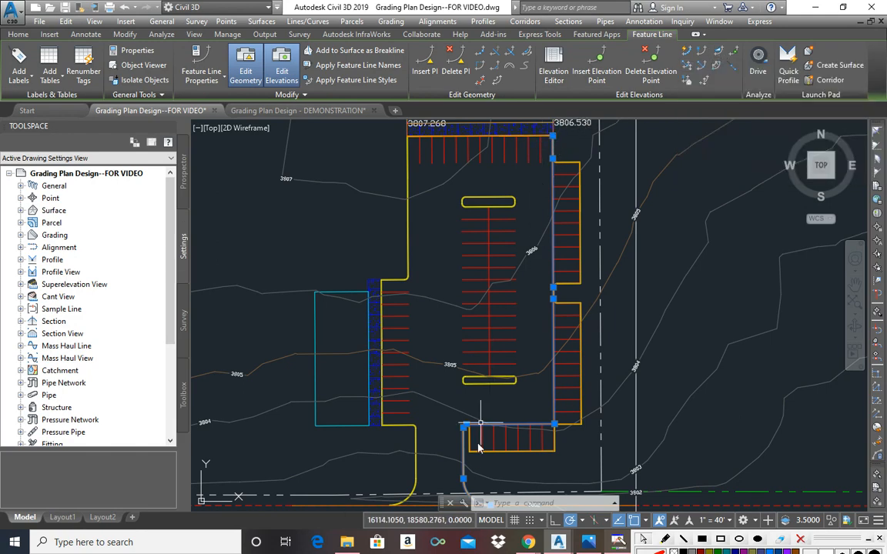
{"action": "scroll", "coordinate": [486, 356], "scroll_direction": "down", "scroll_amount": 2}
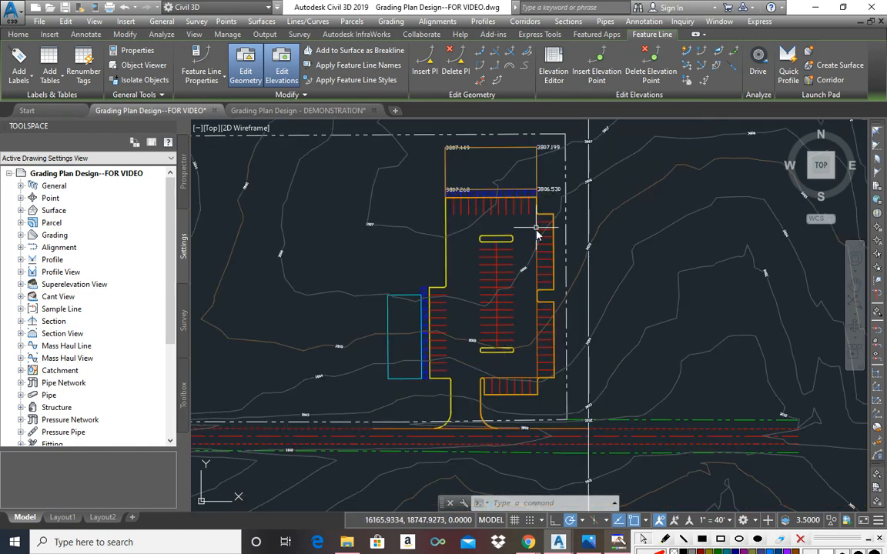
{"action": "key", "text": "Escape"}
{"action": "key", "text": "Escape"}
Start Set Grade/Slope between Points on the joined feature line at its north end by the sidewalk corner, accepting elevation 3806.810.
{"action": "left_click", "coordinate": [537, 227]}
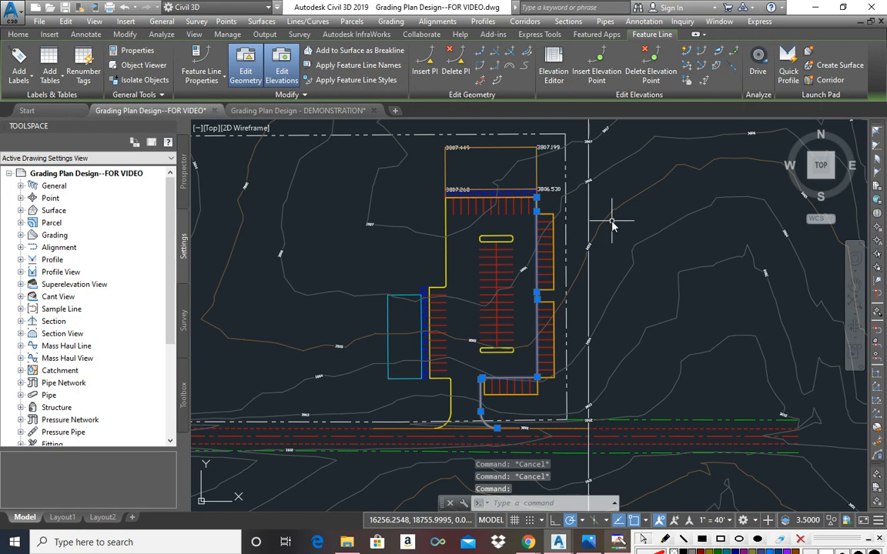
{"action": "left_click", "coordinate": [720, 52]}
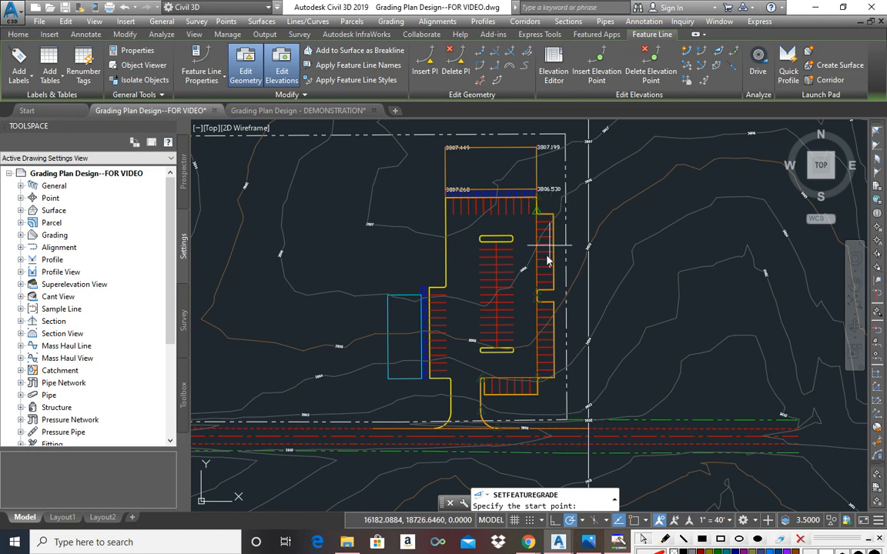
{"action": "scroll", "coordinate": [542, 200], "scroll_direction": "up", "scroll_amount": 8}
{"action": "scroll", "coordinate": [540, 237], "scroll_direction": "down", "scroll_amount": 4}
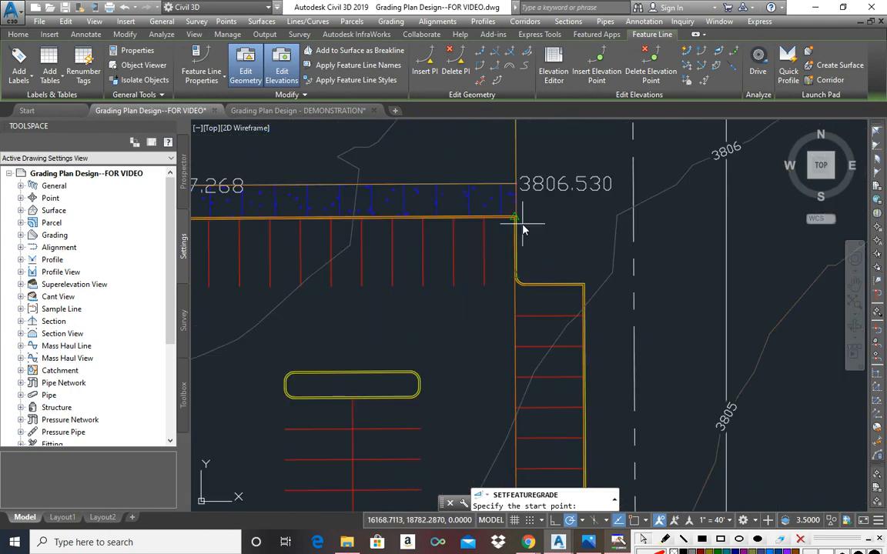
{"action": "scroll", "coordinate": [521, 218], "scroll_direction": "up", "scroll_amount": 6}
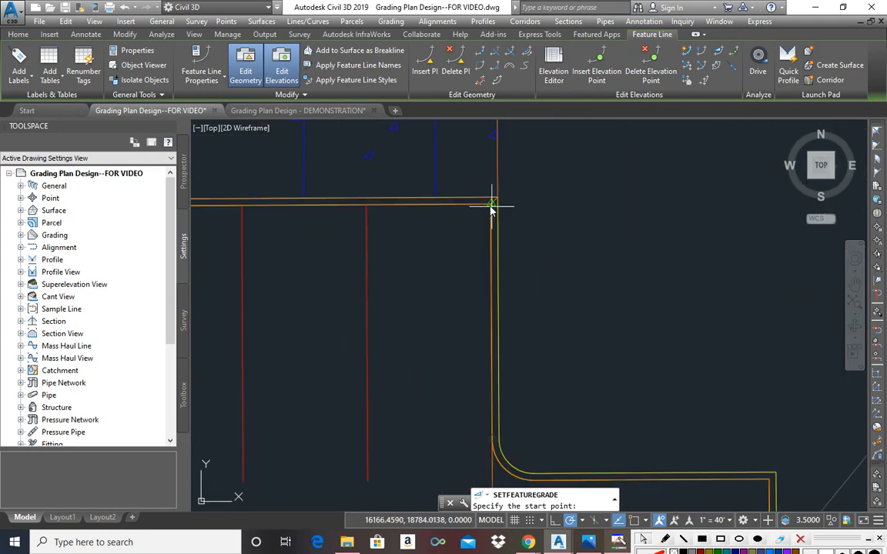
{"action": "scroll", "coordinate": [497, 215], "scroll_direction": "down", "scroll_amount": 4}
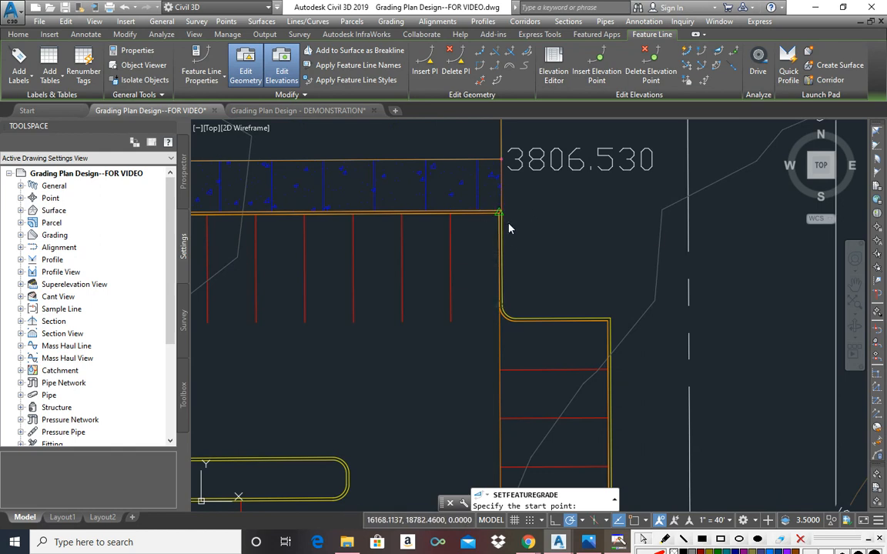
{"action": "left_click", "coordinate": [508, 229]}
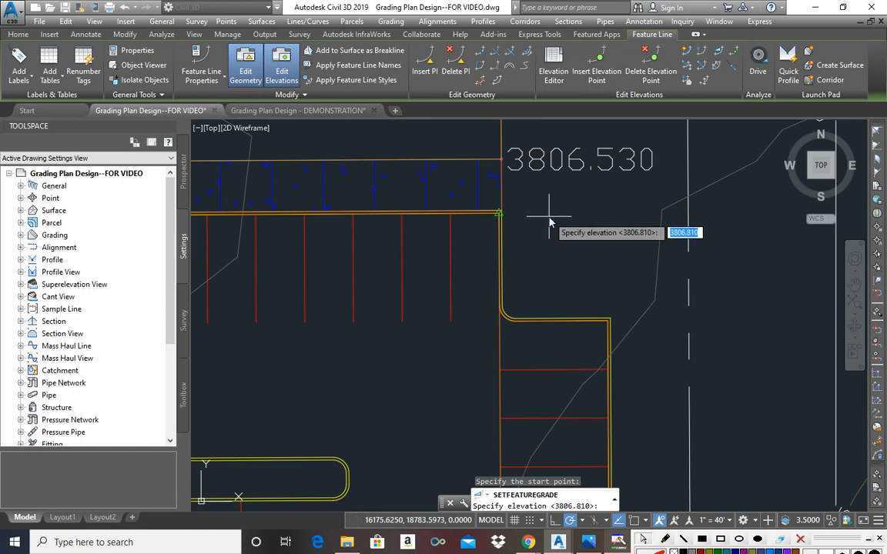
{"action": "scroll", "coordinate": [546, 198], "scroll_direction": "down", "scroll_amount": 4}
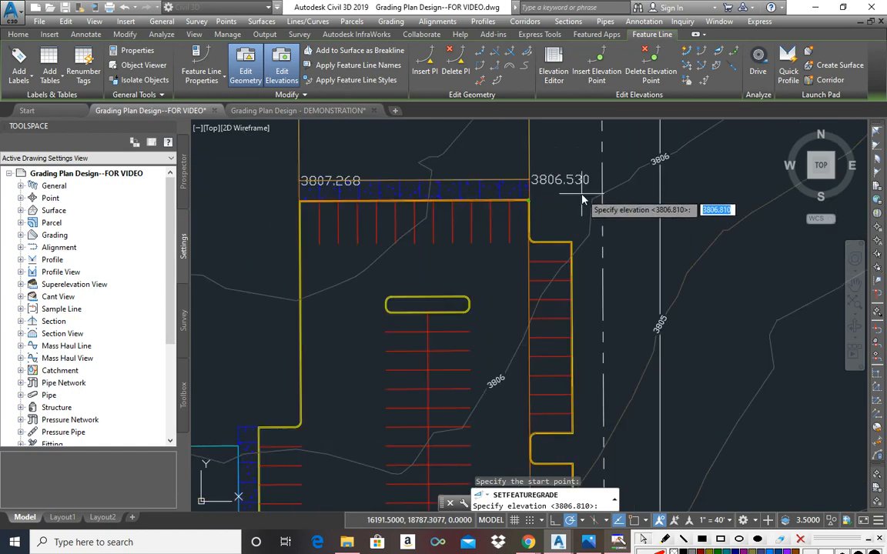
{"action": "key", "text": "Return"}
Set the feature line's grade end point at the driveway curb return by the road, accepting the -1.334 grade.
{"action": "scroll", "coordinate": [579, 185], "scroll_direction": "down", "scroll_amount": 4}
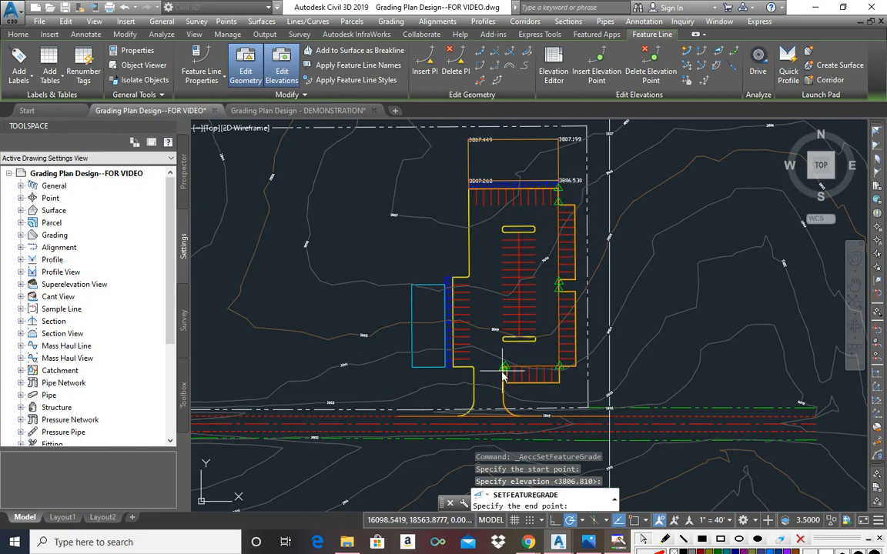
{"action": "scroll", "coordinate": [510, 422], "scroll_direction": "up", "scroll_amount": 5}
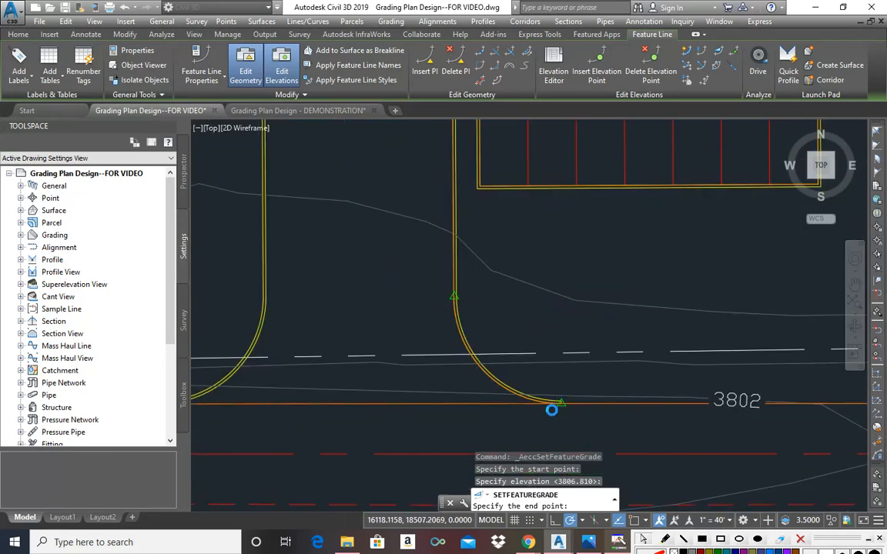
{"action": "scroll", "coordinate": [554, 416], "scroll_direction": "up", "scroll_amount": 2}
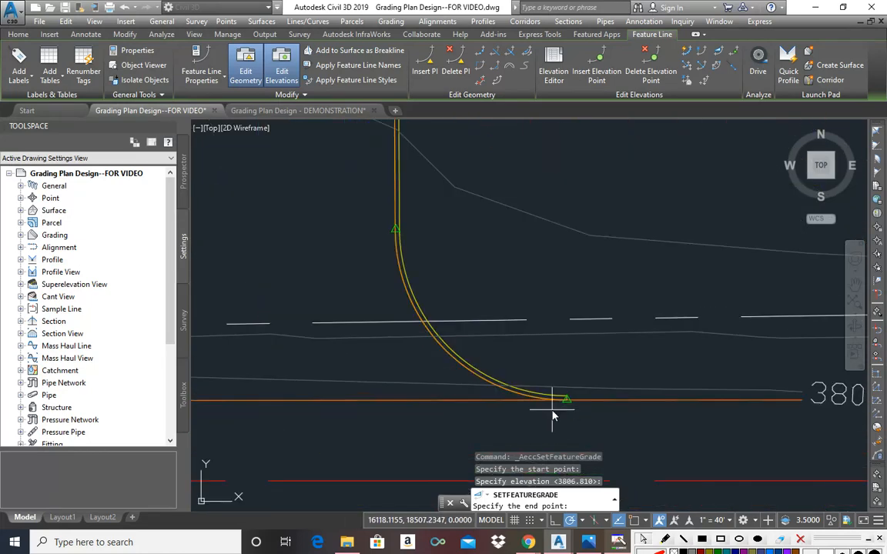
{"action": "left_click", "coordinate": [552, 414]}
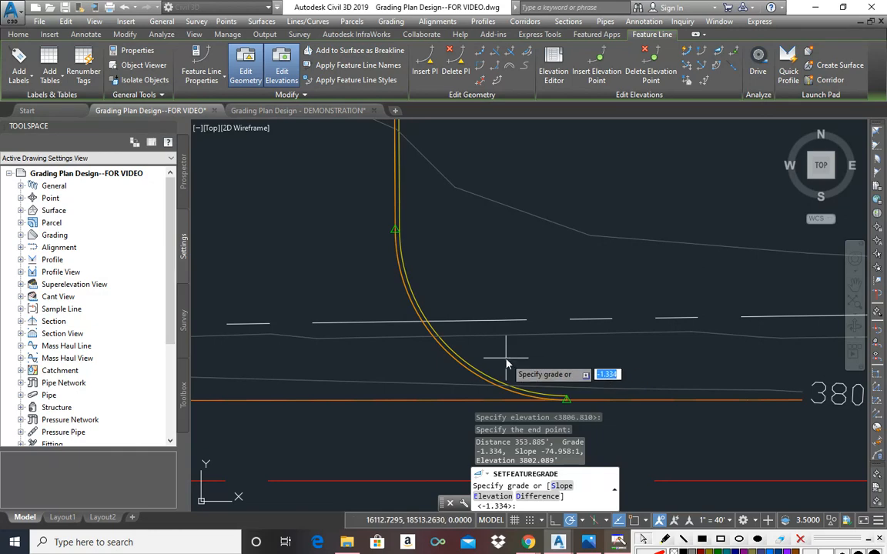
{"action": "scroll", "coordinate": [506, 363], "scroll_direction": "down", "scroll_amount": 5}
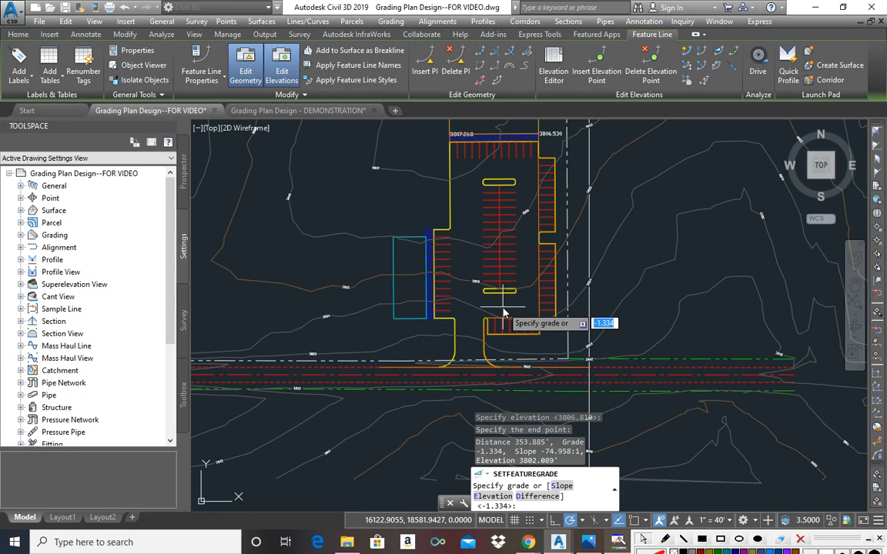
{"action": "key", "text": "Return"}
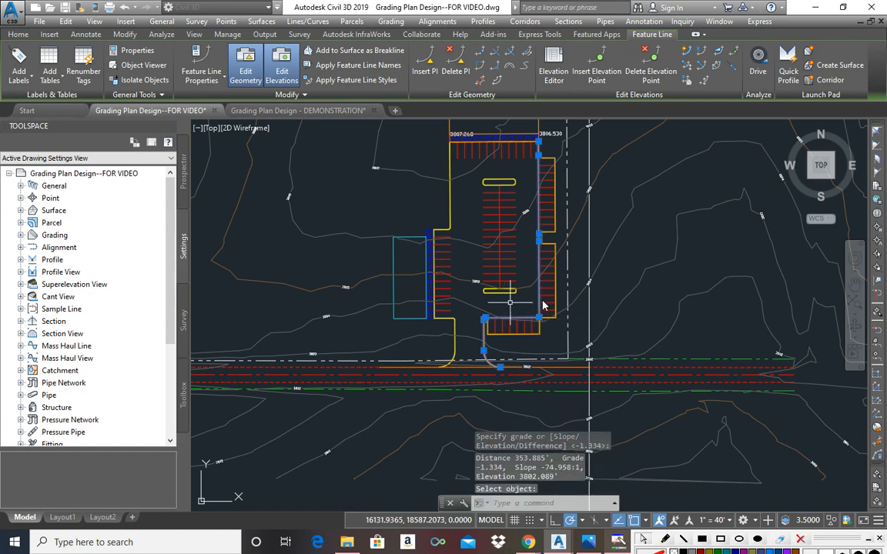
Examine the graded feature line against the surface in the southeast isometric view, from the driveway curb return to the sidewalk corner.
{"action": "left_click", "coordinate": [835, 182]}
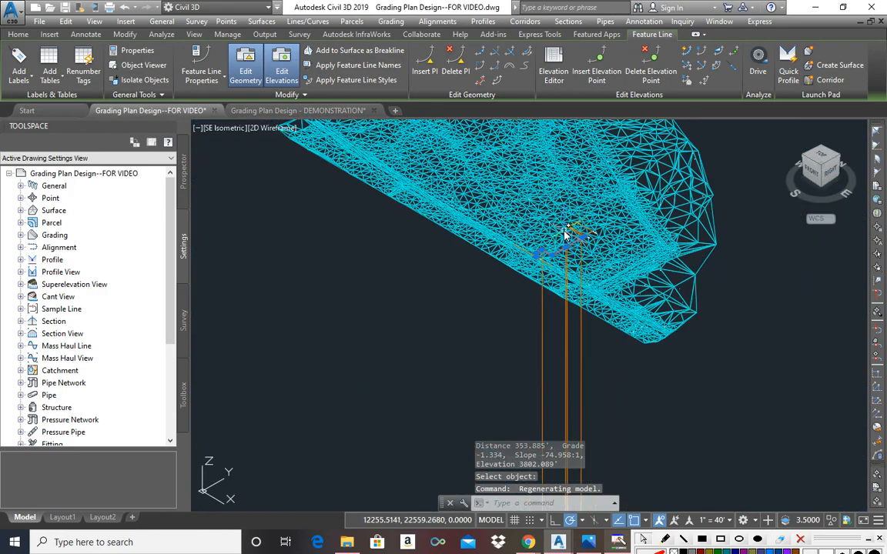
{"action": "scroll", "coordinate": [462, 269], "scroll_direction": "up", "scroll_amount": 8}
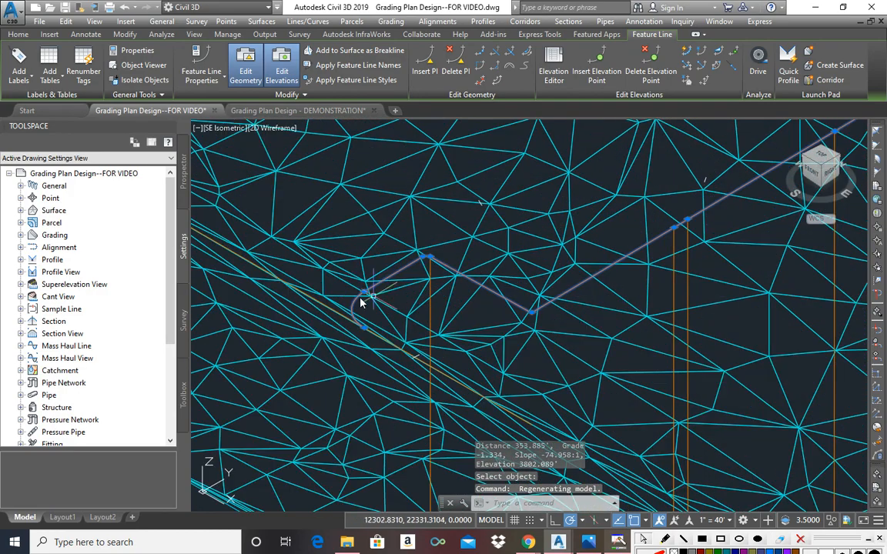
{"action": "scroll", "coordinate": [688, 231], "scroll_direction": "down", "scroll_amount": 3}
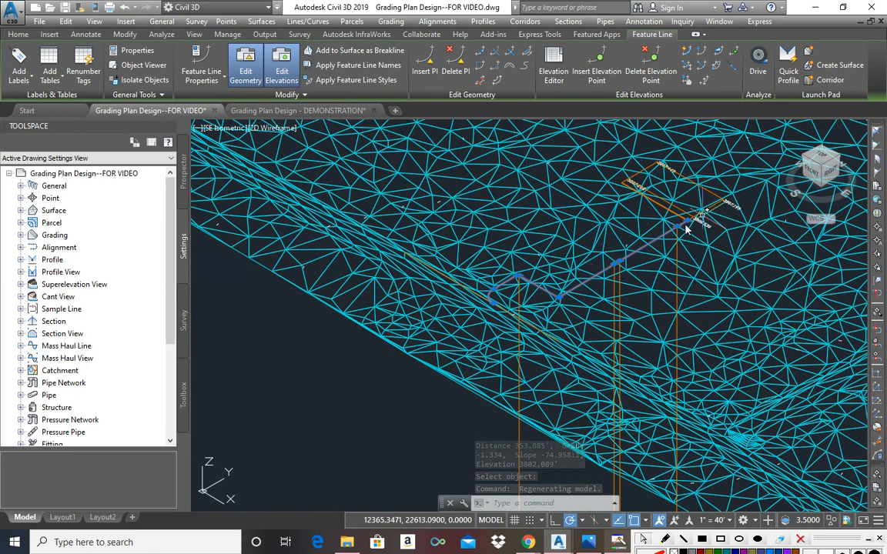
{"action": "scroll", "coordinate": [514, 291], "scroll_direction": "up", "scroll_amount": 5}
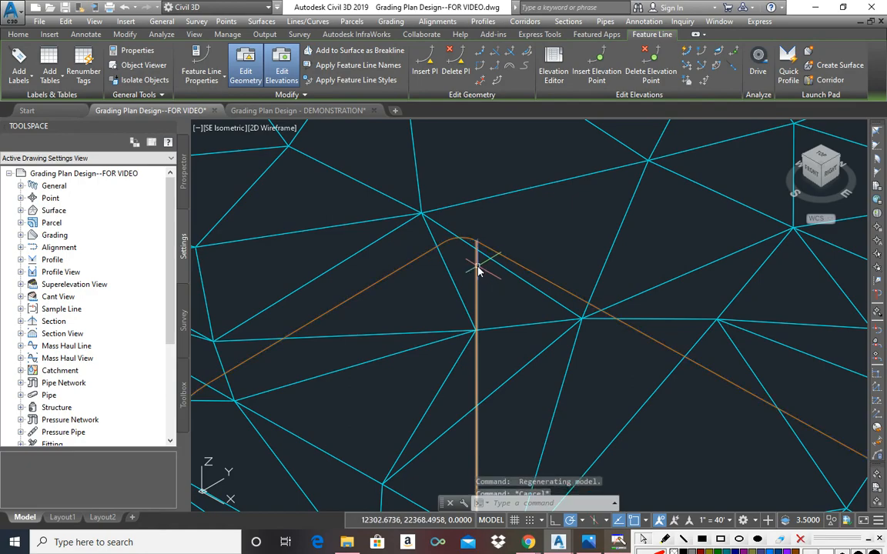
Select the vertical feature line at the driveway island and the adjoining curb line, and trace them down to the flat parking layout.
{"action": "key", "text": "Escape"}
{"action": "key", "text": "Escape"}
{"action": "left_click", "coordinate": [479, 232]}
{"action": "scroll", "coordinate": [485, 213], "scroll_direction": "down", "scroll_amount": 5}
{"action": "scroll", "coordinate": [507, 360], "scroll_direction": "down", "scroll_amount": 8}
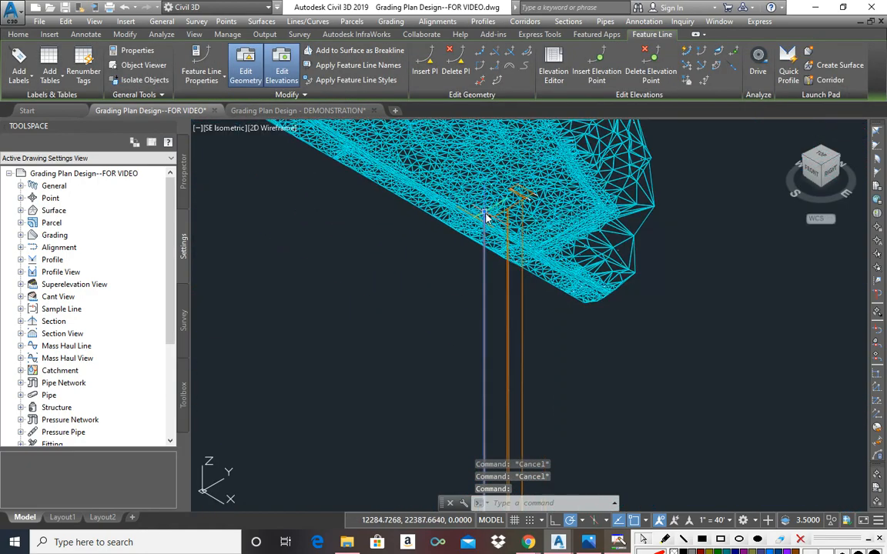
{"action": "scroll", "coordinate": [507, 361], "scroll_direction": "up", "scroll_amount": 10}
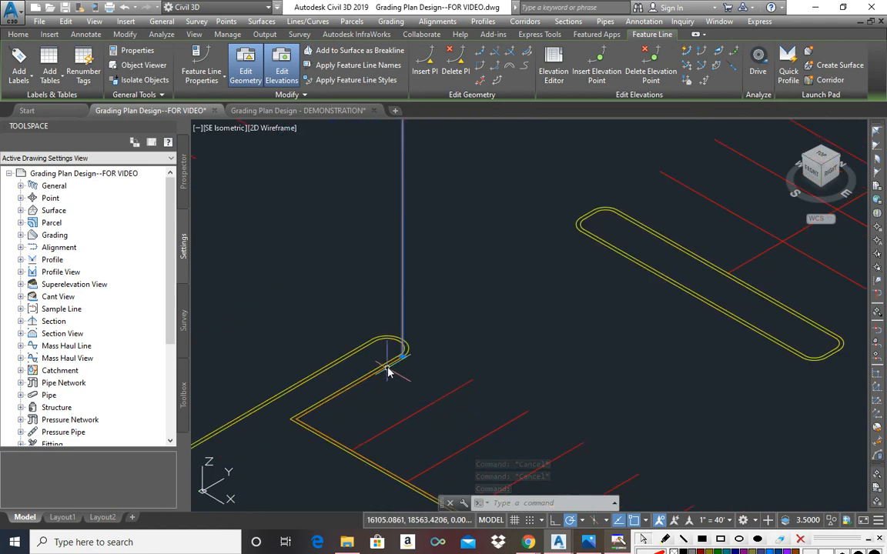
{"action": "left_click", "coordinate": [354, 384]}
{"action": "scroll", "coordinate": [311, 431], "scroll_direction": "down", "scroll_amount": 8}
{"action": "scroll", "coordinate": [407, 391], "scroll_direction": "down", "scroll_amount": 2}
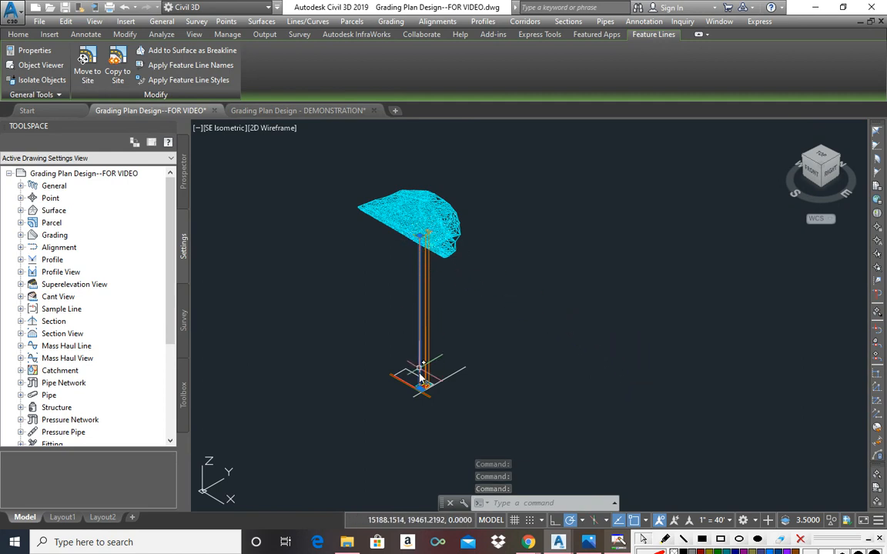
{"action": "scroll", "coordinate": [419, 385], "scroll_direction": "up", "scroll_amount": 4}
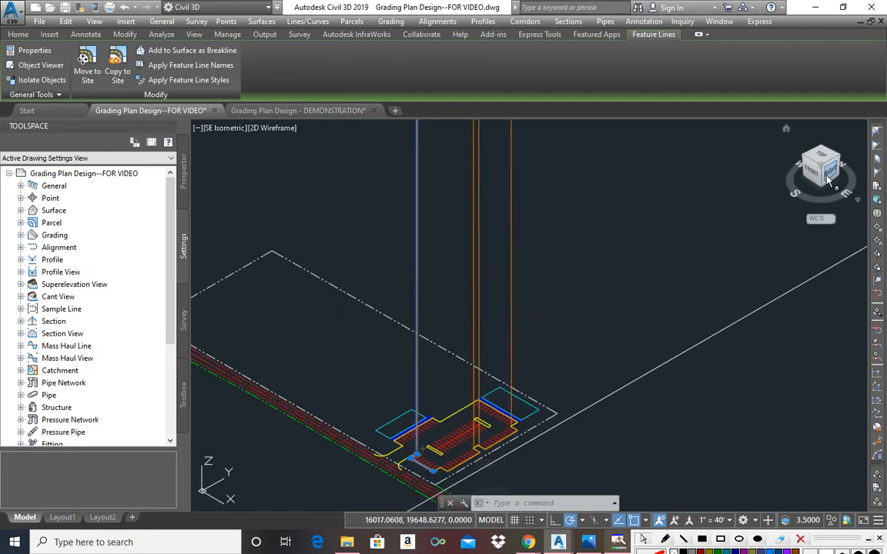
Return to the top view and inspect the curb feature lines around the rounded island end beside the south stalls, clearing the selection.
{"action": "left_click", "coordinate": [820, 154]}
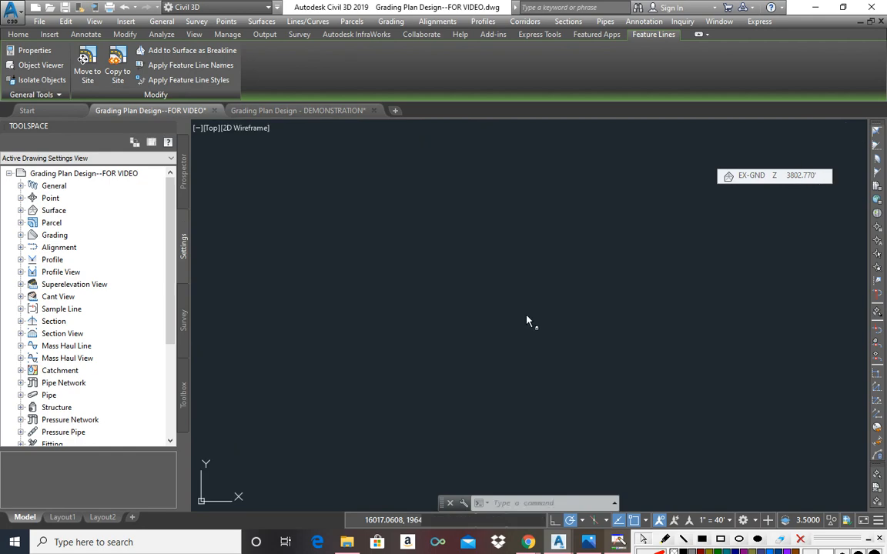
{"action": "scroll", "coordinate": [525, 297], "scroll_direction": "up", "scroll_amount": 5}
{"action": "scroll", "coordinate": [324, 311], "scroll_direction": "up", "scroll_amount": 5}
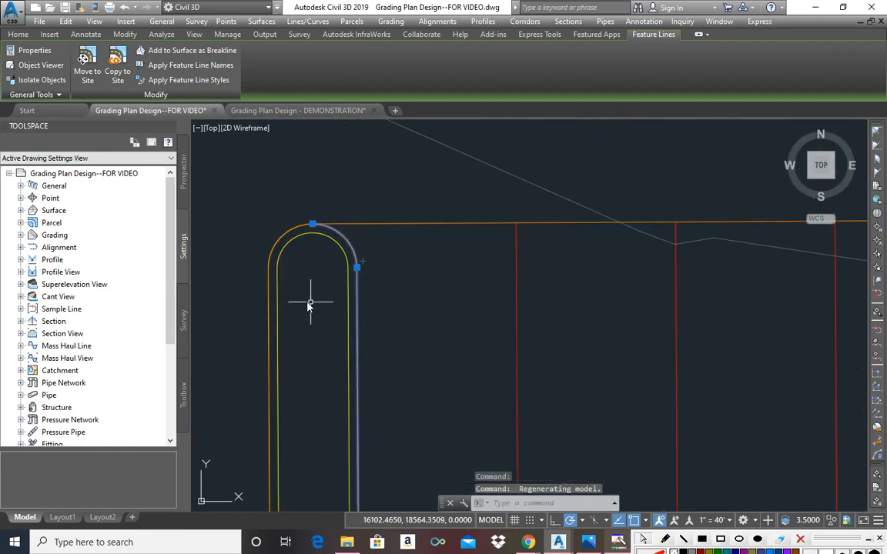
{"action": "key", "text": "Escape"}
{"action": "left_click", "coordinate": [358, 229]}
{"action": "key", "text": "Escape"}
{"action": "left_click", "coordinate": [351, 232]}
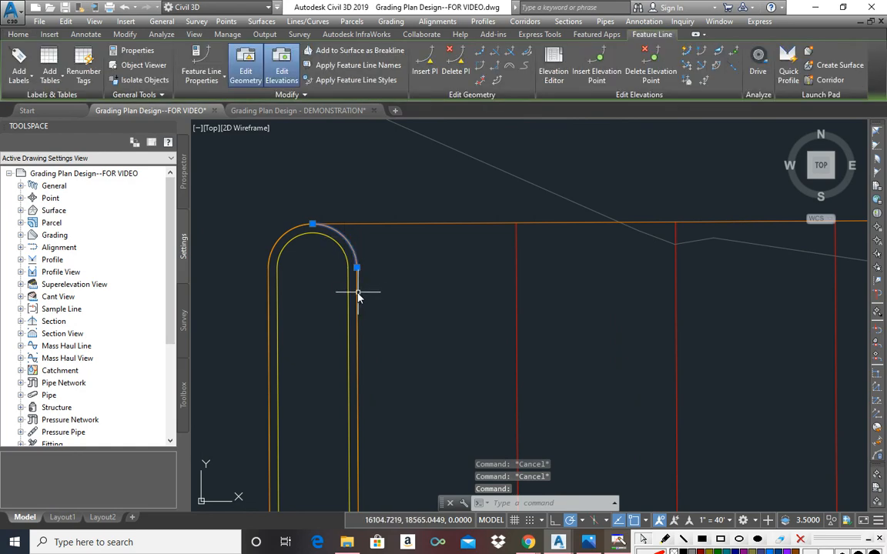
{"action": "left_click", "coordinate": [340, 223]}
{"action": "scroll", "coordinate": [361, 297], "scroll_direction": "down", "scroll_amount": 6}
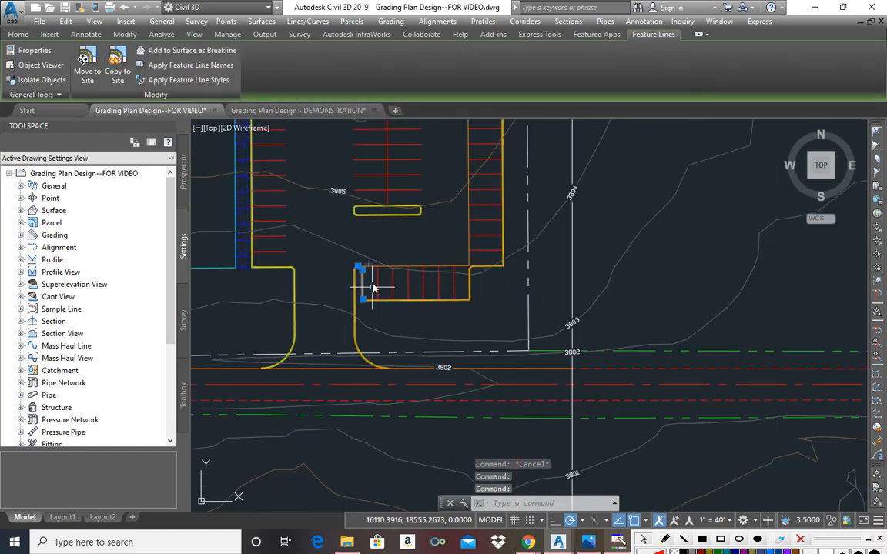
{"action": "scroll", "coordinate": [372, 292], "scroll_direction": "up", "scroll_amount": 4}
{"action": "key", "text": "Escape"}
{"action": "key", "text": "Escape"}
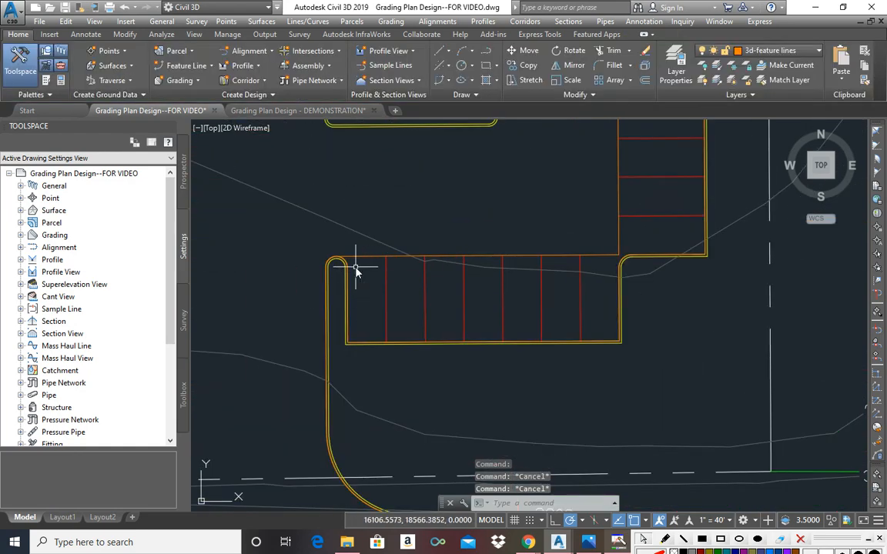
{"action": "scroll", "coordinate": [355, 269], "scroll_direction": "up", "scroll_amount": 2}
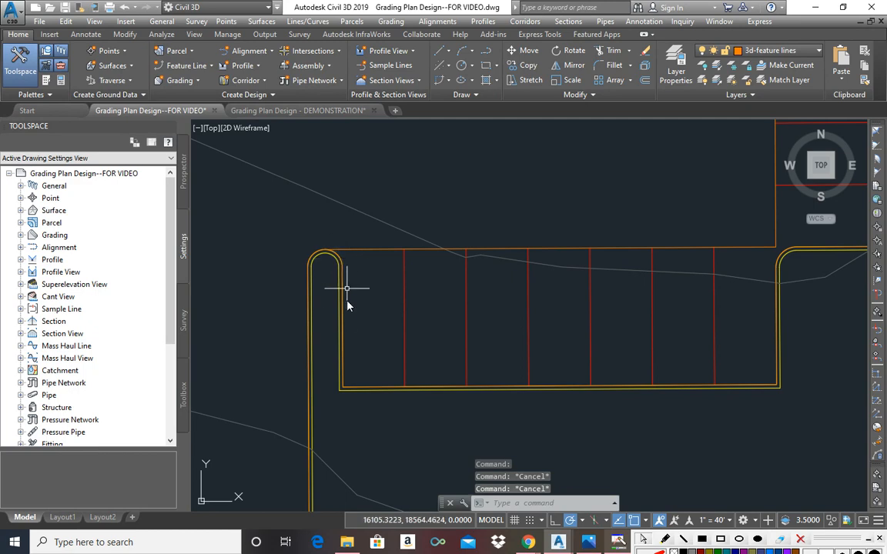
{"action": "scroll", "coordinate": [420, 390], "scroll_direction": "down", "scroll_amount": 6}
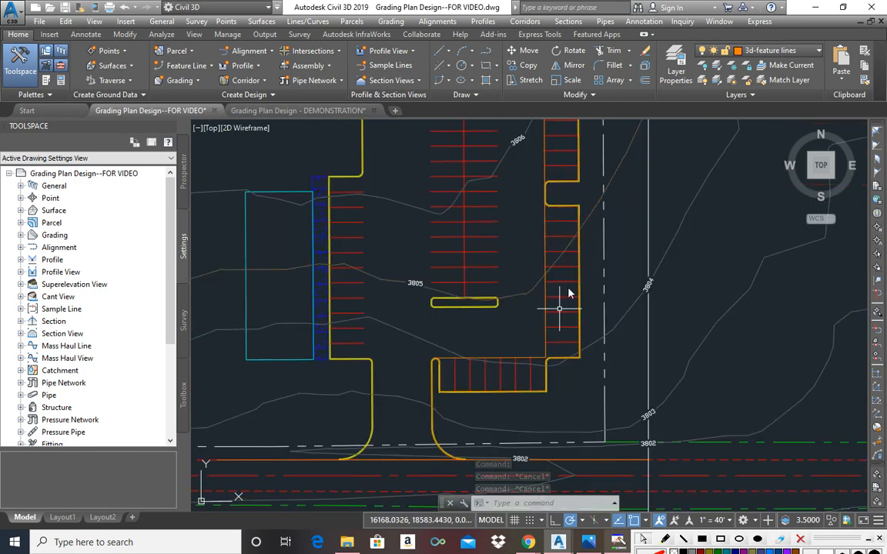
Draw a 3 ft feature line on the current layer from the southeast pavement corner east to the curb curve, at elevation 3803.942 and grade 0.
{"action": "scroll", "coordinate": [547, 355], "scroll_direction": "up", "scroll_amount": 8}
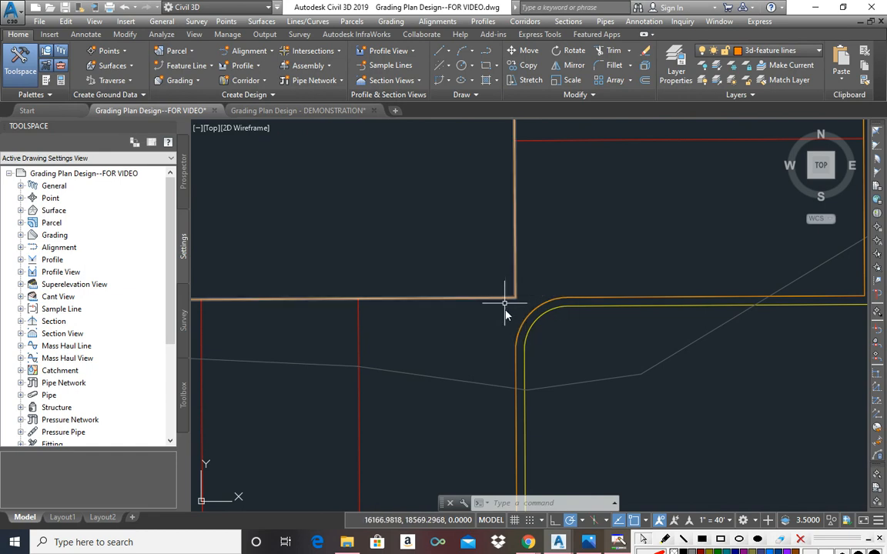
{"action": "left_click", "coordinate": [390, 21]}
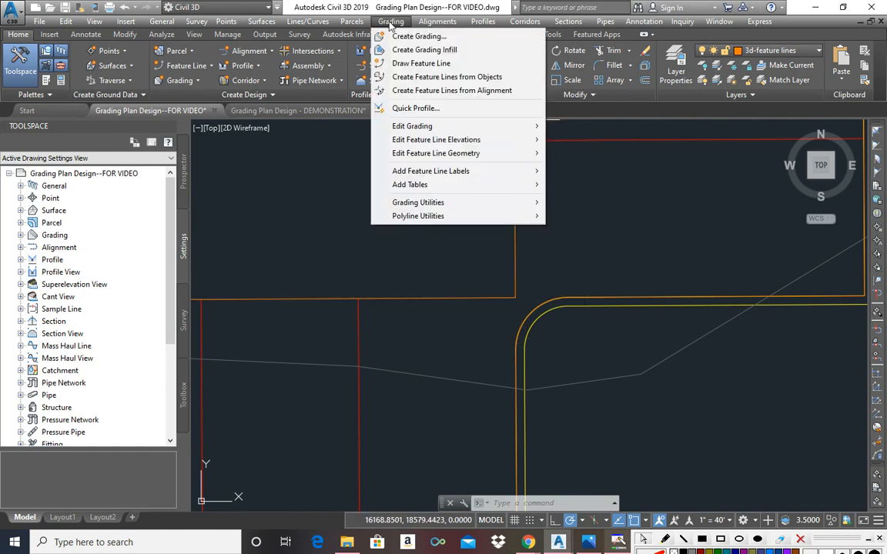
{"action": "left_click", "coordinate": [376, 64]}
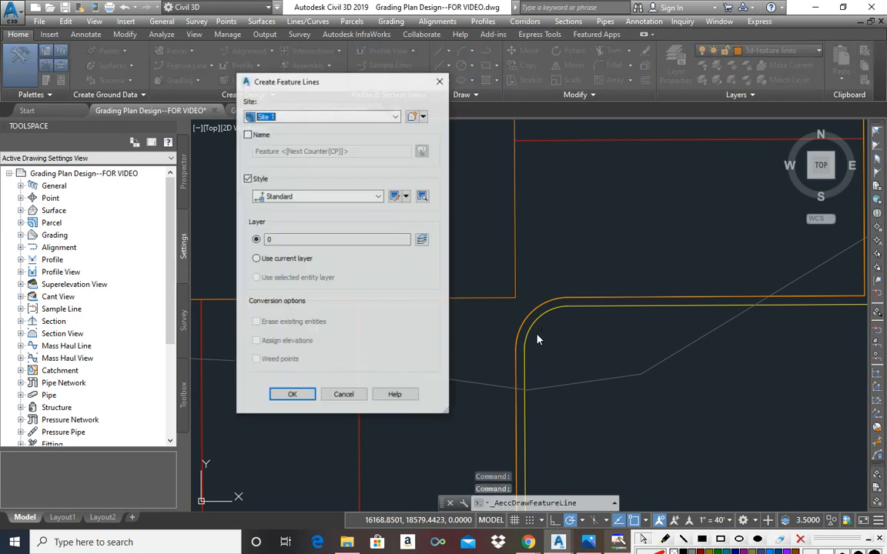
{"action": "left_click", "coordinate": [257, 258]}
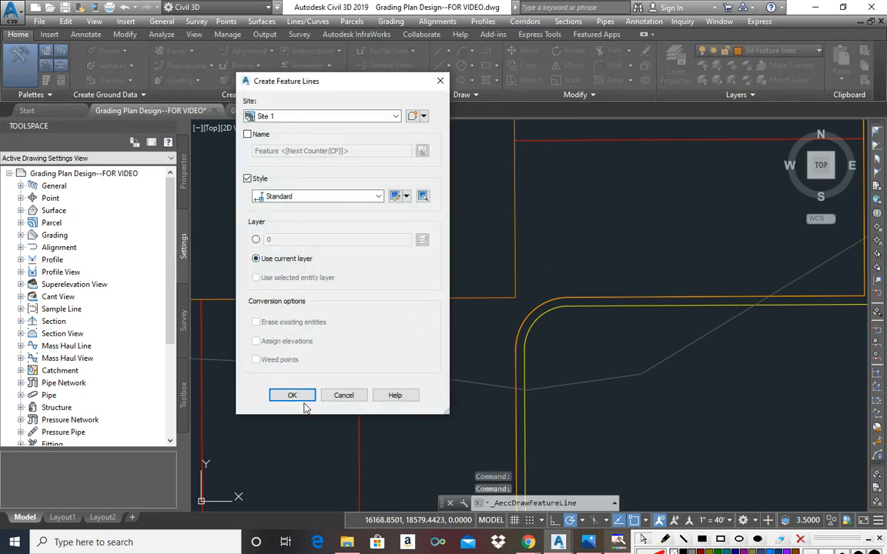
{"action": "key", "text": "Return"}
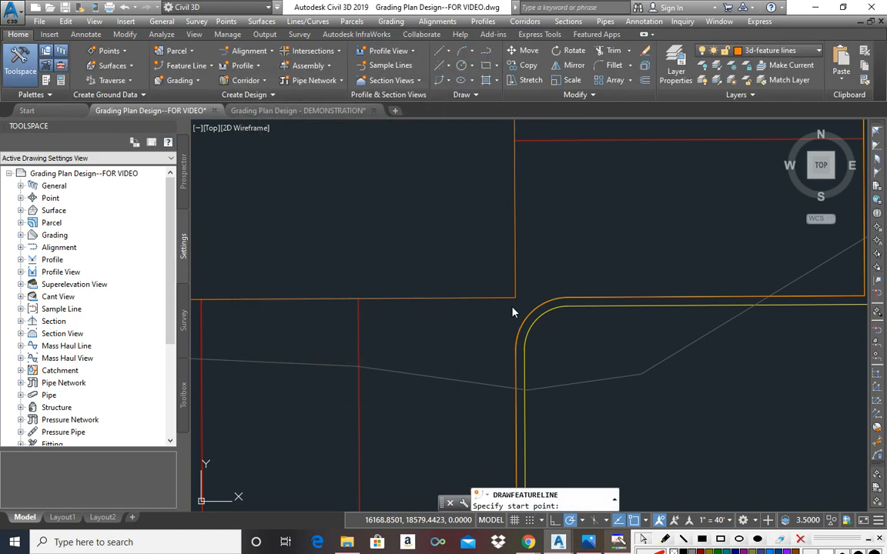
{"action": "scroll", "coordinate": [518, 286], "scroll_direction": "up", "scroll_amount": 4}
{"action": "left_click", "coordinate": [518, 284]}
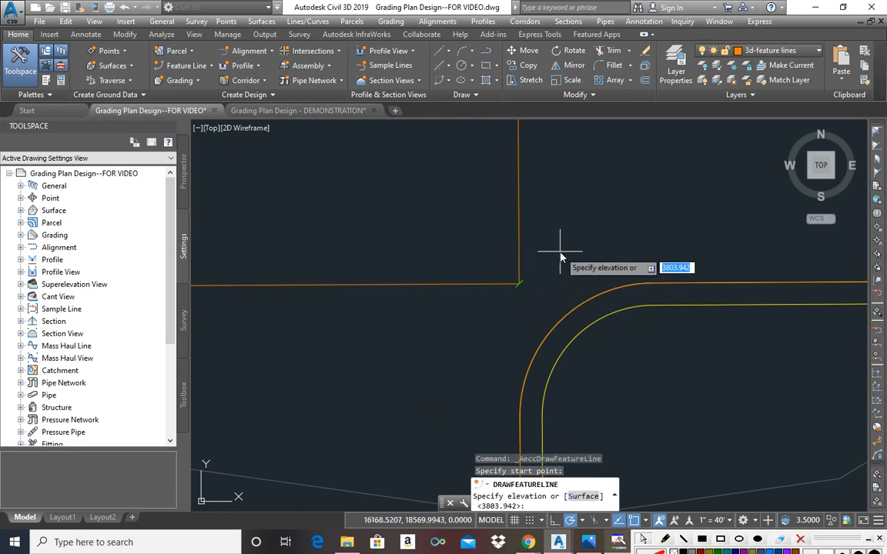
{"action": "key", "text": "Return"}
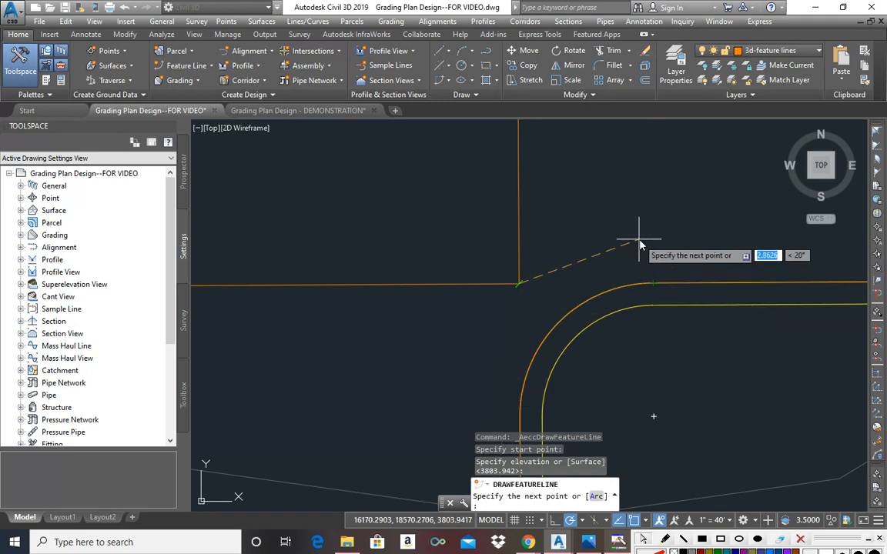
{"action": "left_click", "coordinate": [653, 285]}
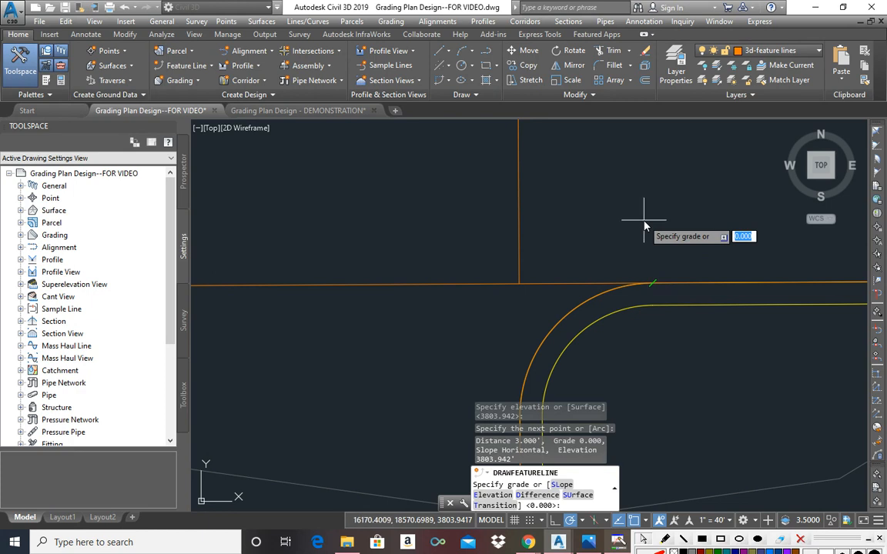
{"action": "key", "text": "Return"}
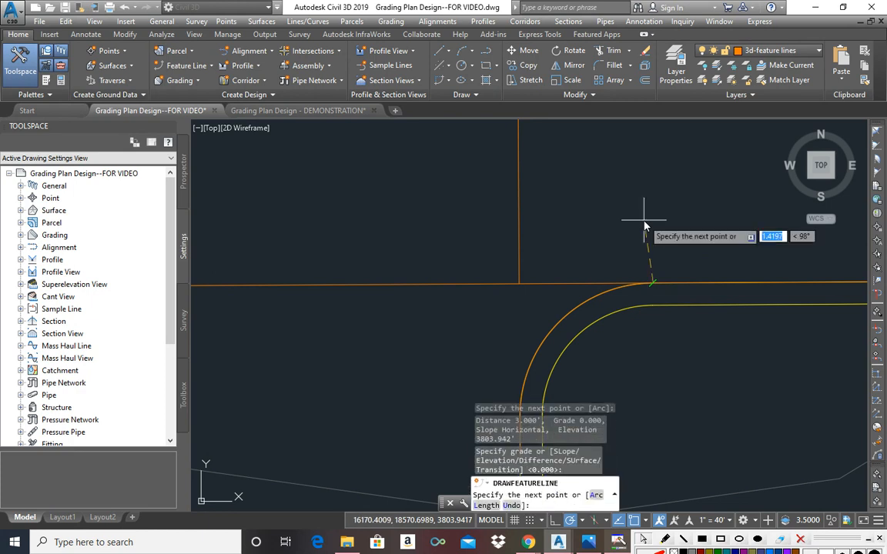
{"action": "key", "text": "Return"}
{"action": "scroll", "coordinate": [530, 246], "scroll_direction": "up", "scroll_amount": 2}
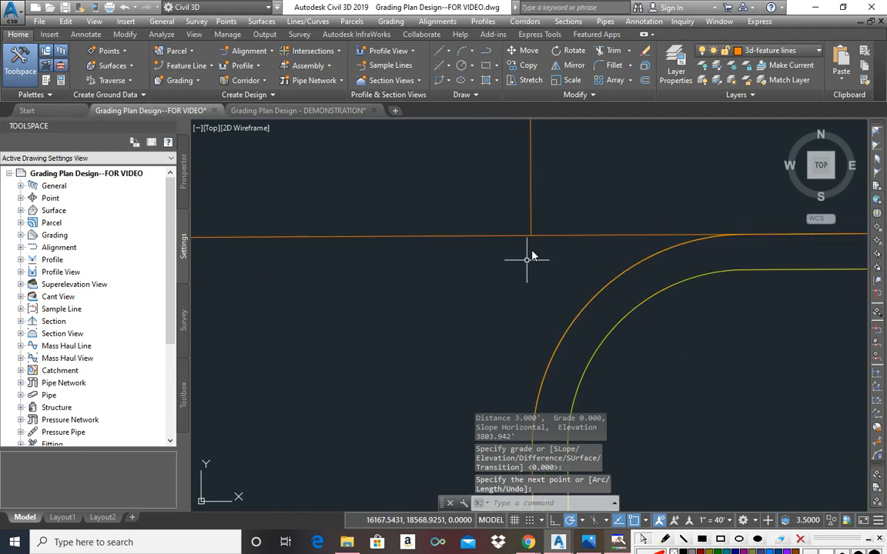
Draw a second 3 ft feature line on the current layer from the same corner south to the curb curve, at elevation 3803.942 and grade 0.
{"action": "key", "text": "Return"}
{"action": "left_click", "coordinate": [280, 260]}
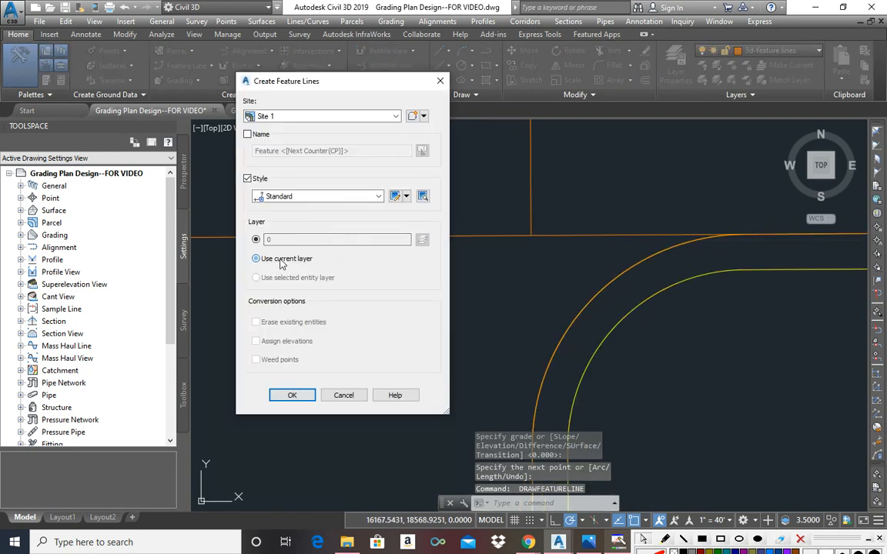
{"action": "key", "text": "Return"}
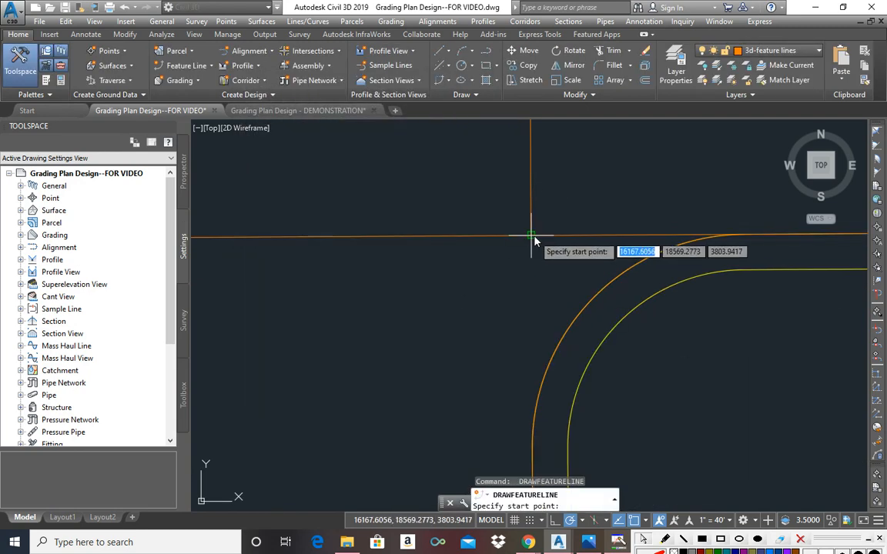
{"action": "left_click", "coordinate": [485, 223]}
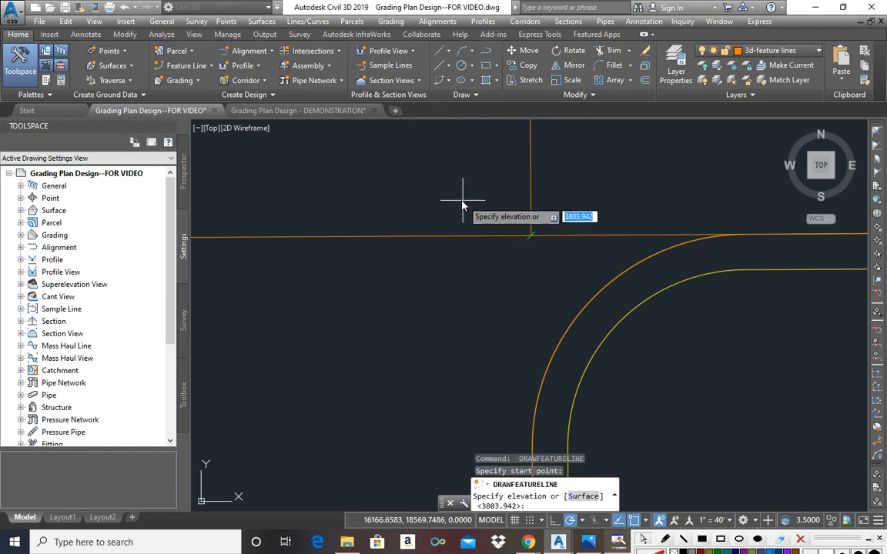
{"action": "key", "text": "Return"}
{"action": "scroll", "coordinate": [447, 198], "scroll_direction": "down", "scroll_amount": 2}
{"action": "type", "text": "3803.9425"}
{"action": "key", "text": "Return"}
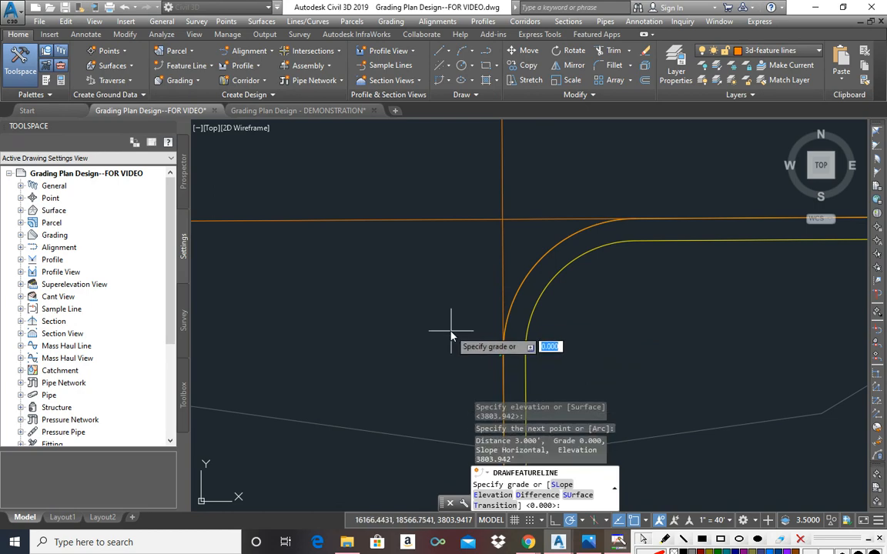
{"action": "key", "text": "Return"}
{"action": "key", "text": "Return"}
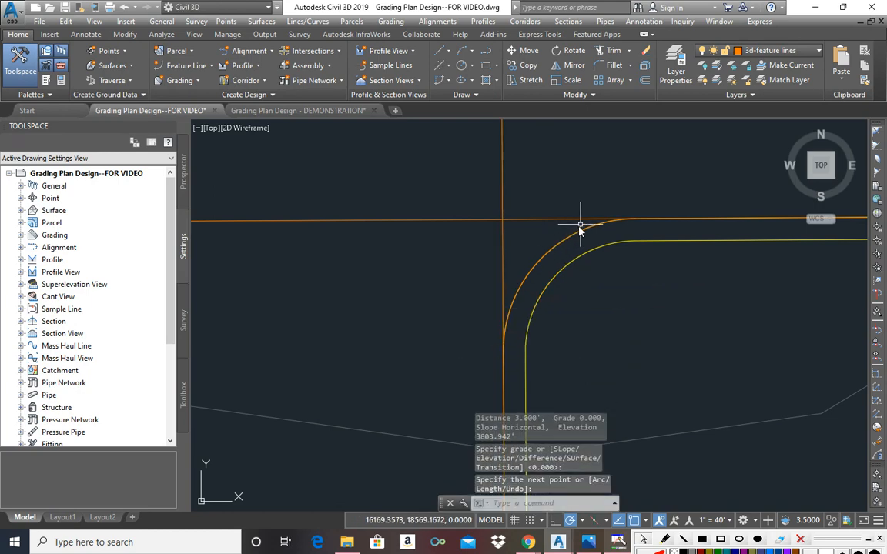
Examine the two new corner feature lines against the surface in the southeast isometric view.
{"action": "left_click", "coordinate": [833, 179]}
{"action": "scroll", "coordinate": [531, 219], "scroll_direction": "up", "scroll_amount": 10}
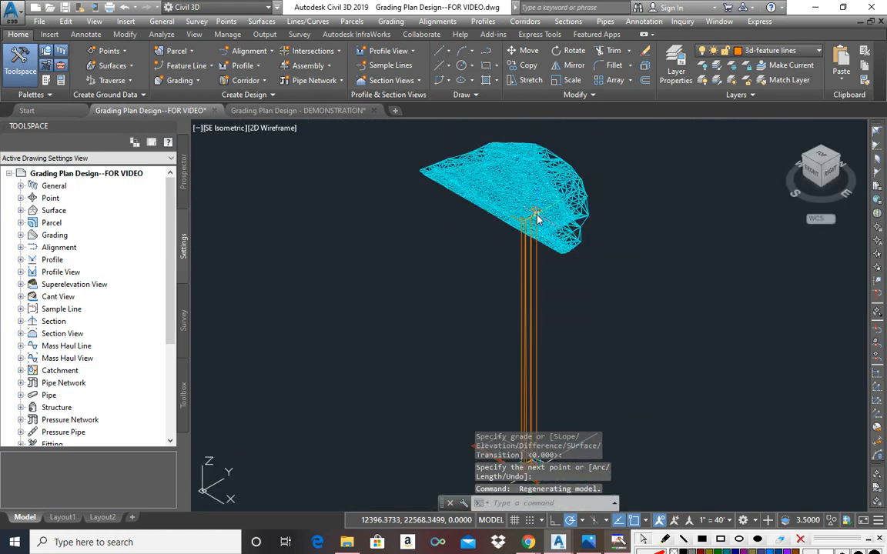
{"action": "scroll", "coordinate": [463, 265], "scroll_direction": "up", "scroll_amount": 4}
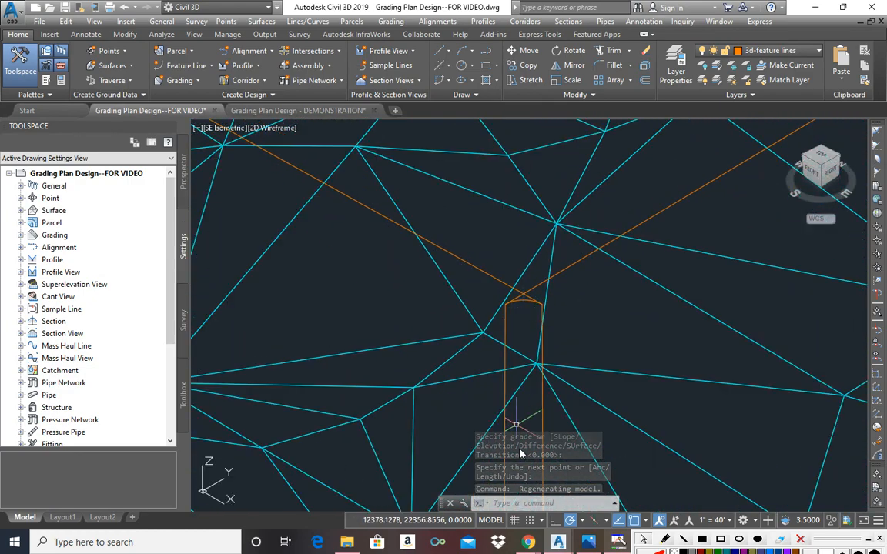
{"action": "mouse_move", "coordinate": [528, 542]}
{"action": "left_click", "coordinate": [607, 508]}
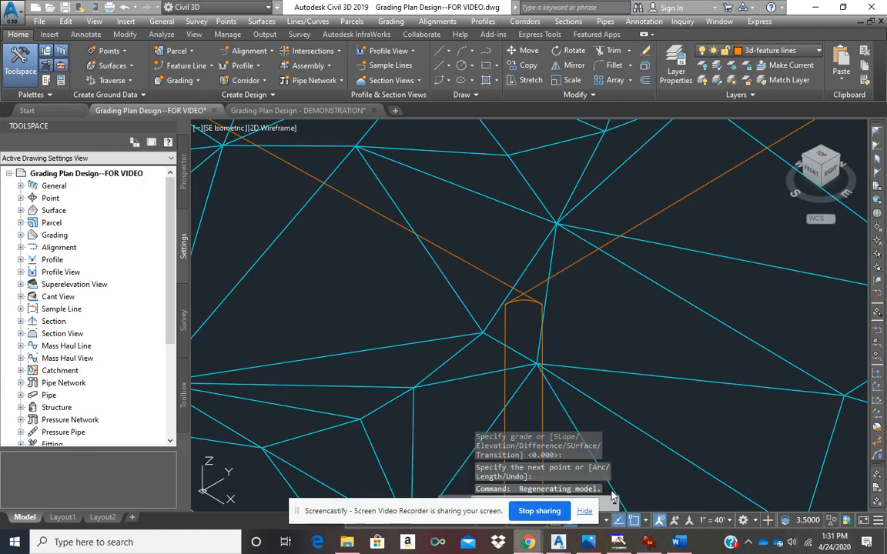